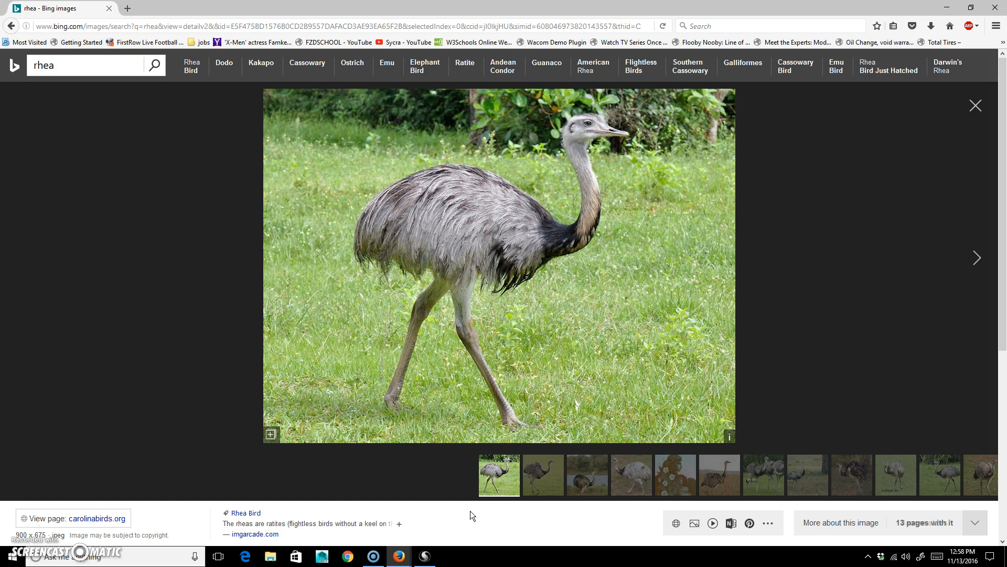
Switch from the browser to Sculptris, align the sphere to the right side view and activate the Grab brush.
{"action": "left_click", "coordinate": [951, 9]}
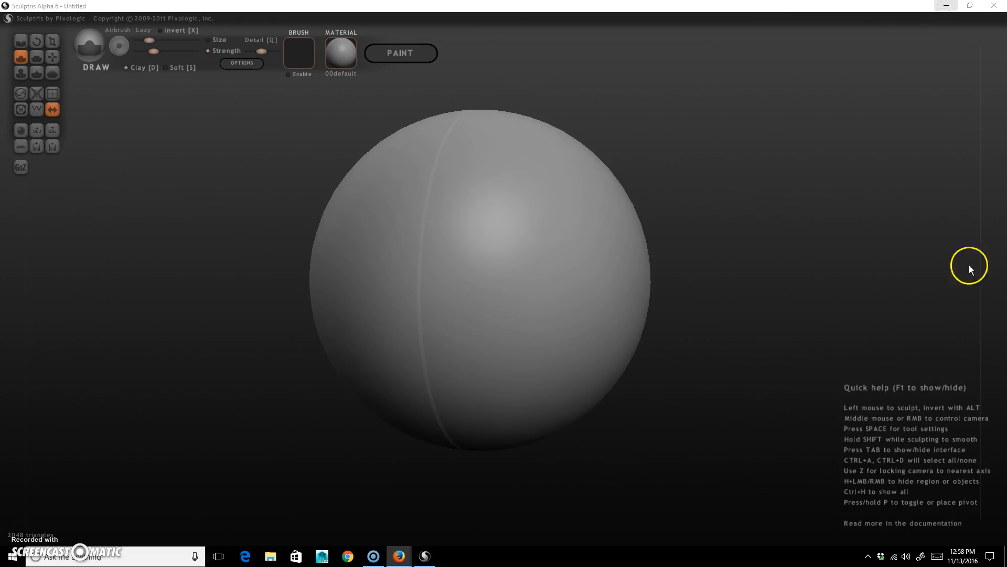
{"action": "right_click_drag", "start_coordinate": [728, 324], "coordinate": [686, 319]}
{"action": "right_click_drag", "start_coordinate": [645, 423], "coordinate": [608, 412]}
{"action": "right_click_drag", "start_coordinate": [630, 446], "coordinate": [581, 418]}
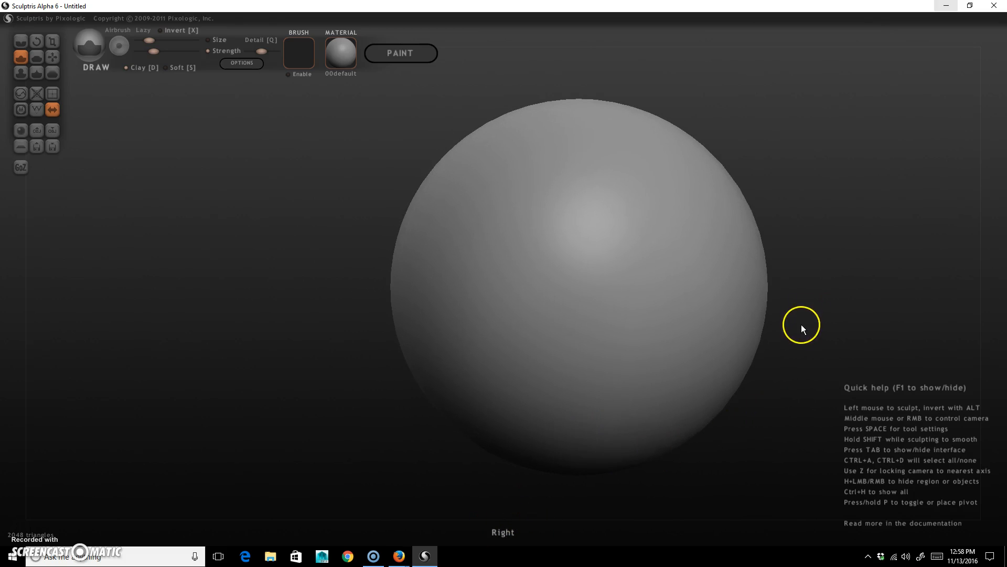
{"action": "middle_click_drag", "start_coordinate": [816, 287], "coordinate": [675, 275]}
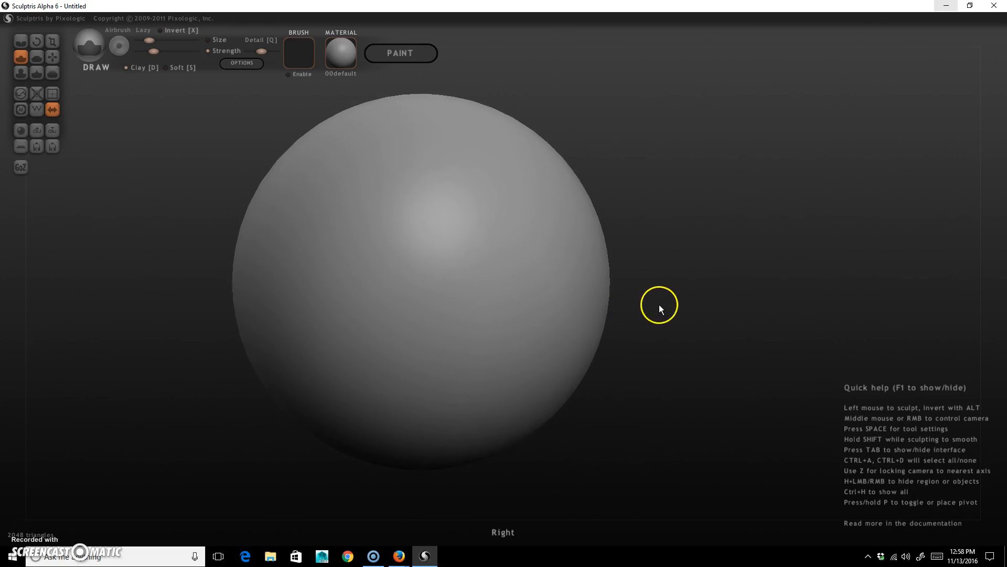
{"action": "right_click_drag", "start_coordinate": [678, 298], "coordinate": [669, 299], "text": "alt"}
{"action": "right_click_drag", "start_coordinate": [668, 299], "coordinate": [436, 146], "text": "ctrl"}
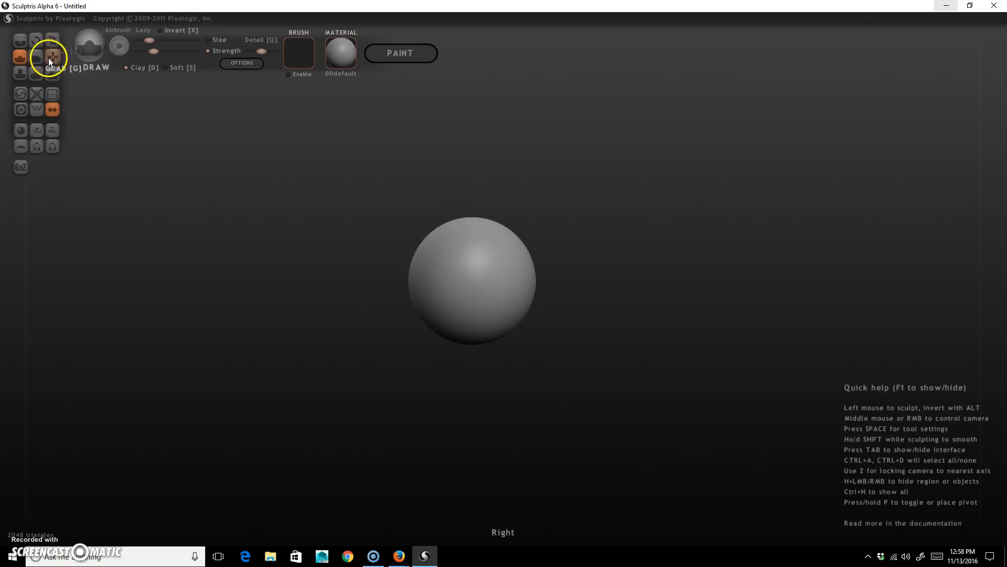
{"action": "left_click", "coordinate": [52, 57]}
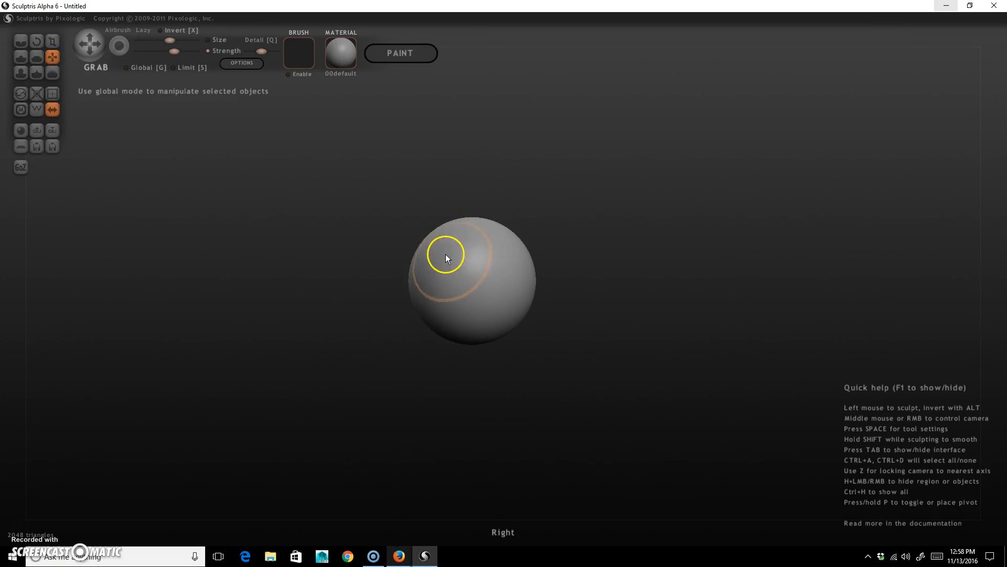
Find the GhostIt folder through Windows search, launch the GhostIt application and minimize the folder window.
{"action": "left_click", "coordinate": [143, 551]}
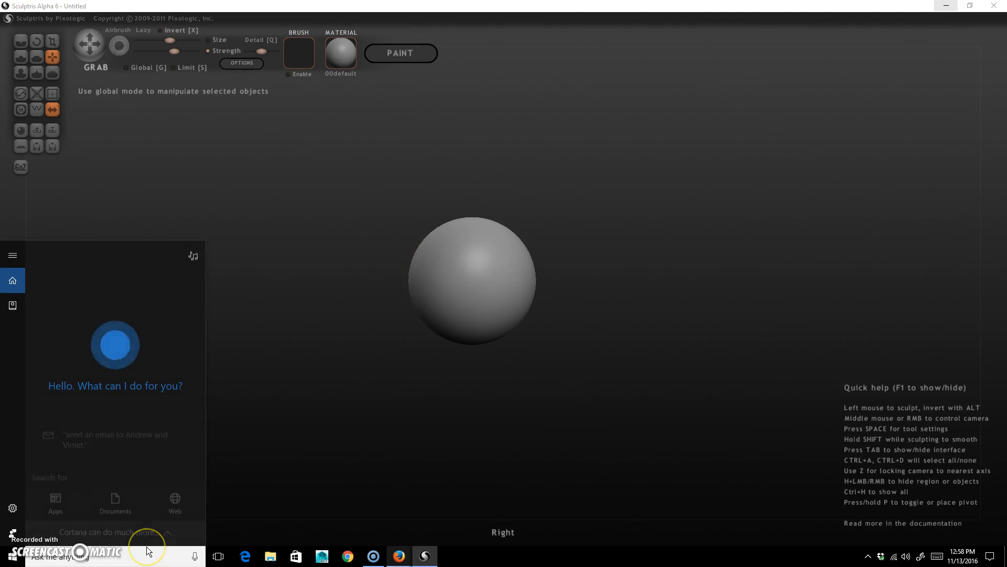
{"action": "type", "text": "grosti"}
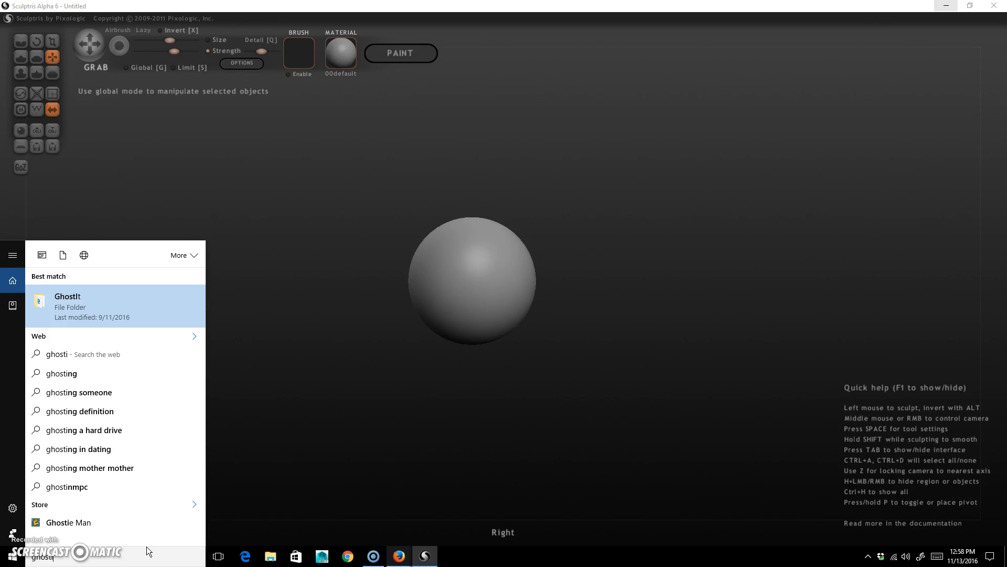
{"action": "left_click", "coordinate": [77, 311]}
{"action": "left_click", "coordinate": [476, 148]}
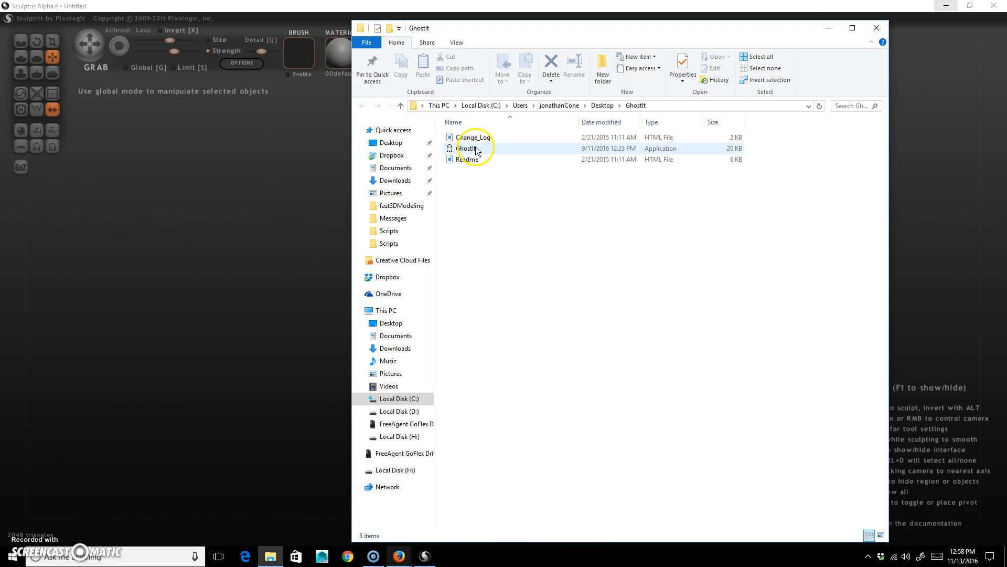
{"action": "left_click", "coordinate": [828, 28]}
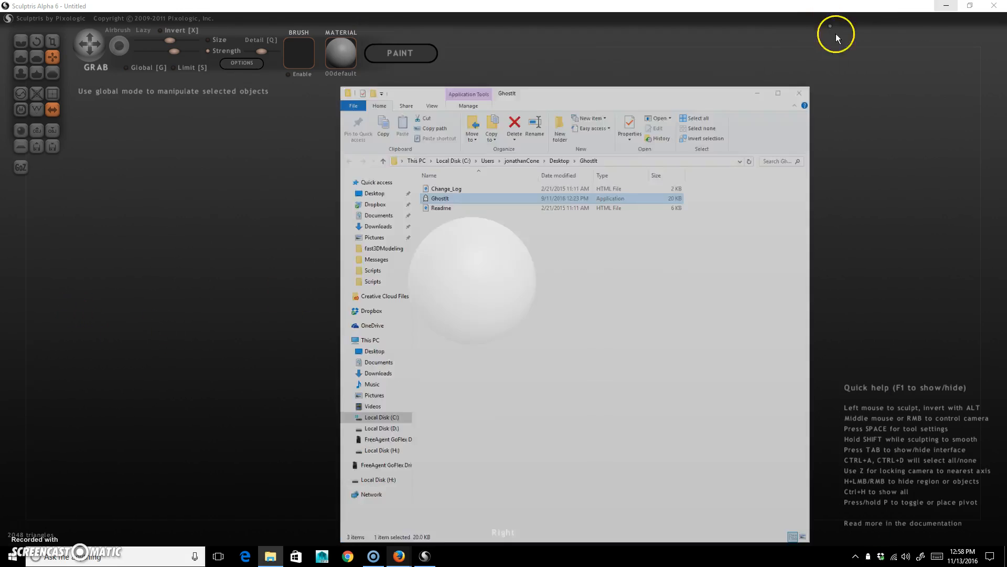
Try to overlay the full-size Firefox window with the rhea photo as a transparent ghost over Sculptris.
{"action": "mouse_move", "coordinate": [398, 556]}
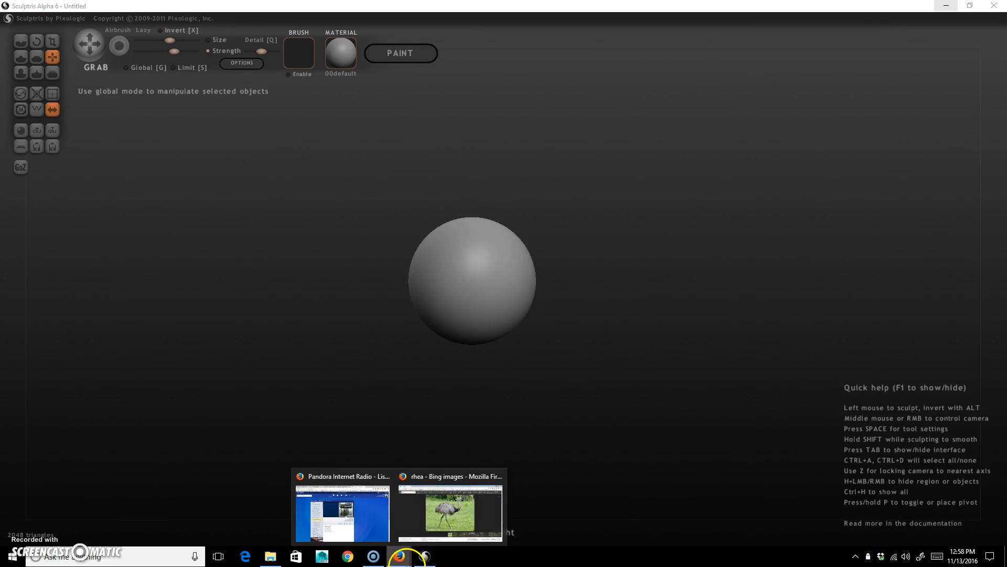
{"action": "left_click", "coordinate": [467, 506]}
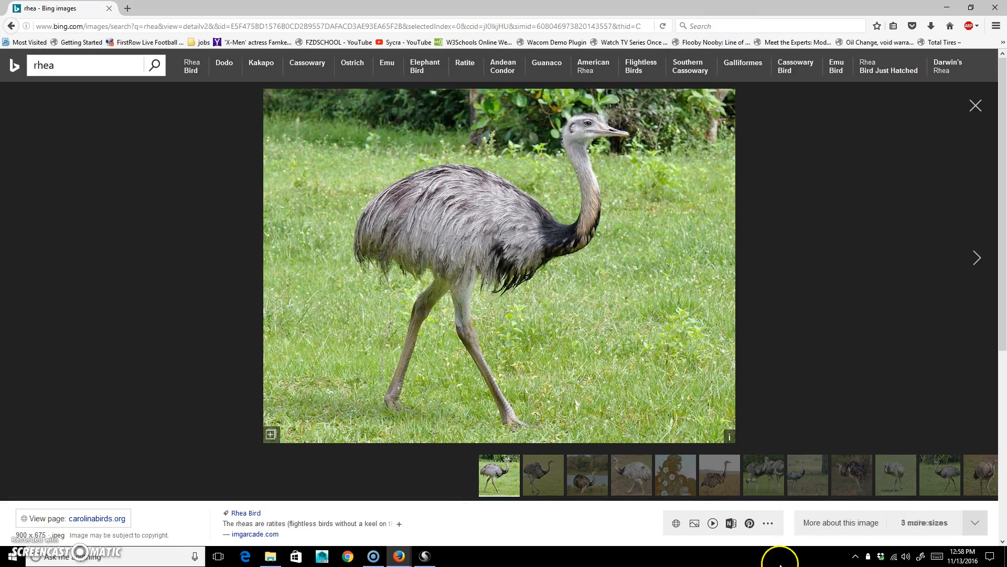
{"action": "left_click", "coordinate": [425, 556]}
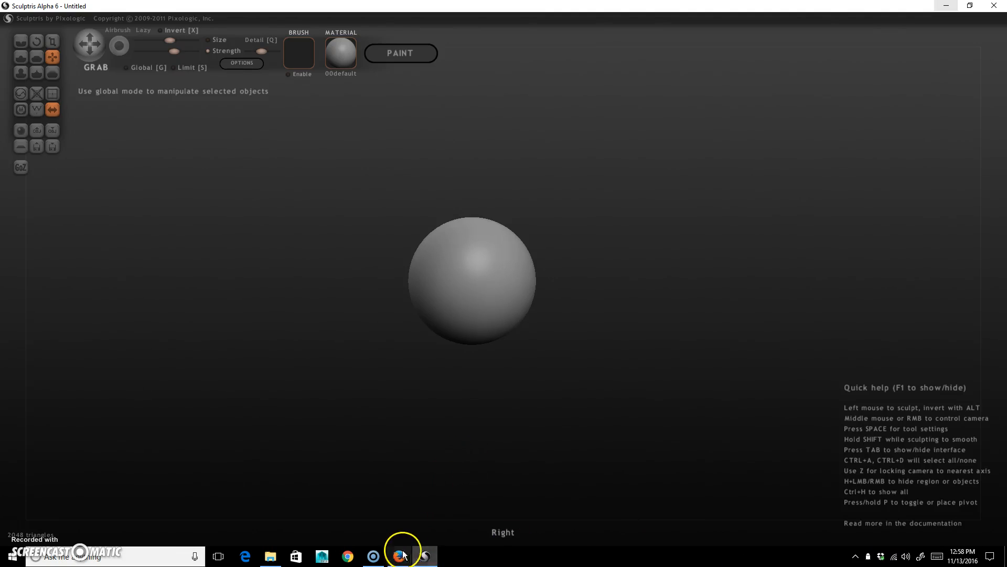
{"action": "mouse_move", "coordinate": [401, 553]}
{"action": "left_click", "coordinate": [440, 511]}
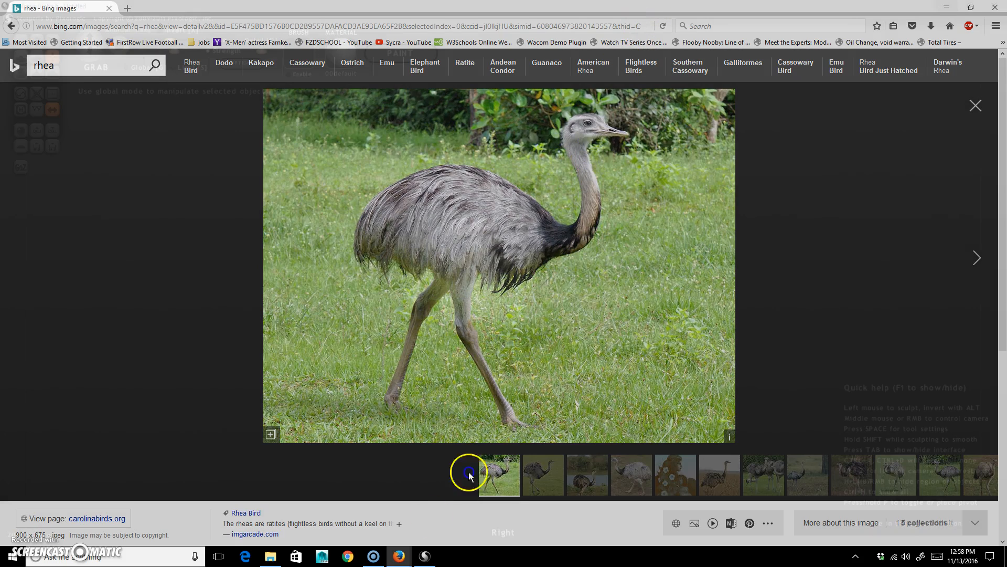
{"action": "left_click", "coordinate": [424, 556]}
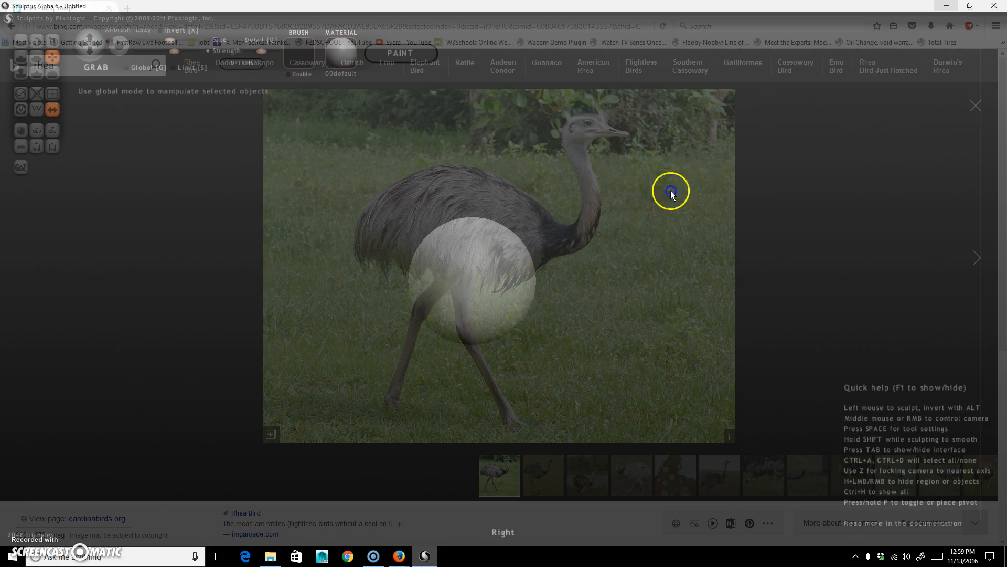
Open the rhea photo on its own page in Firefox, shrink the window and ghost it over Sculptris beside the sphere.
{"action": "left_click", "coordinate": [400, 556]}
{"action": "left_click", "coordinate": [461, 475]}
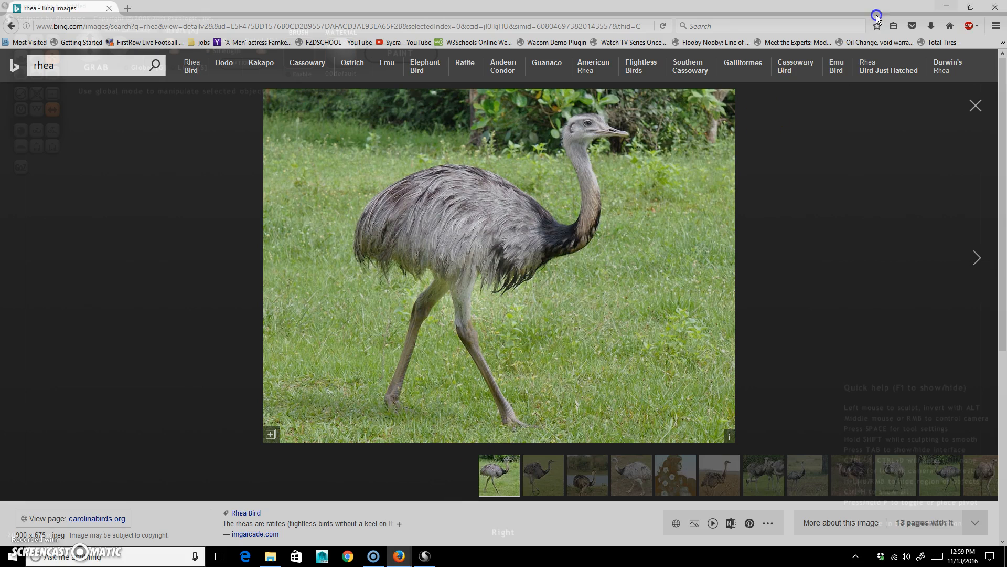
{"action": "left_click", "coordinate": [664, 193]}
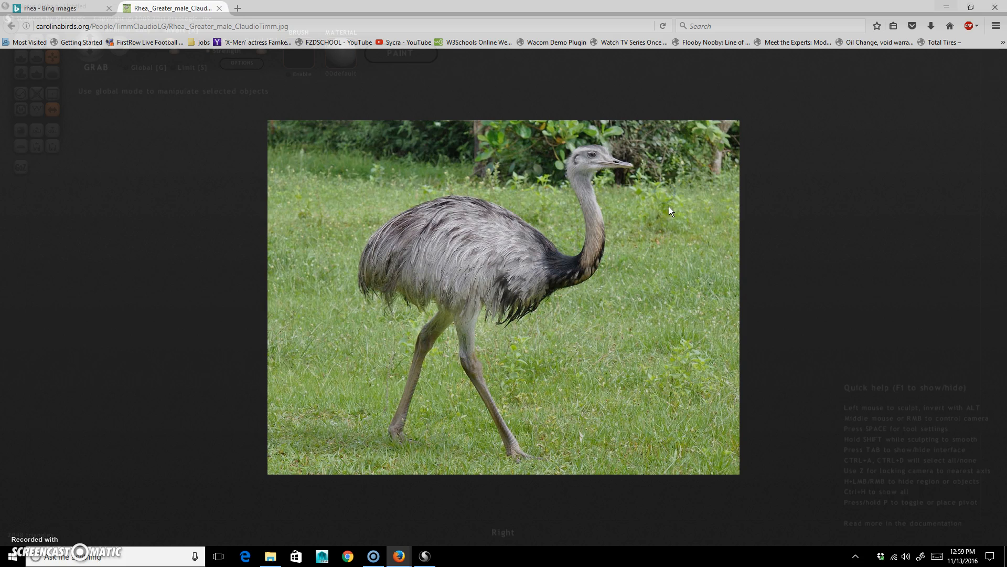
{"action": "left_click", "coordinate": [971, 8]}
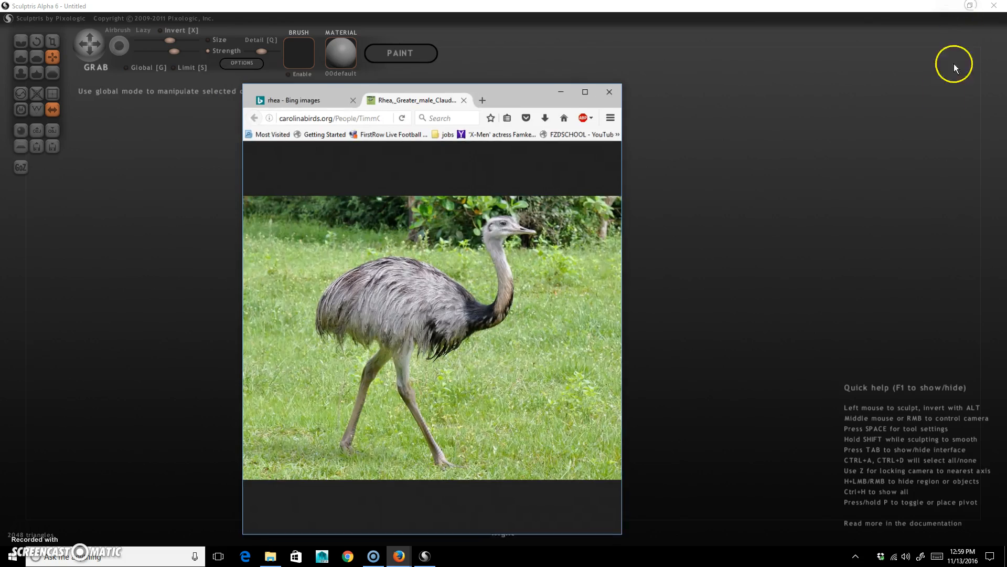
{"action": "mouse_move", "coordinate": [524, 95]}
{"action": "left_mouse_down"}
{"action": "mouse_move", "coordinate": [862, 15]}
{"action": "mouse_move", "coordinate": [898, 22]}
{"action": "left_mouse_up"}
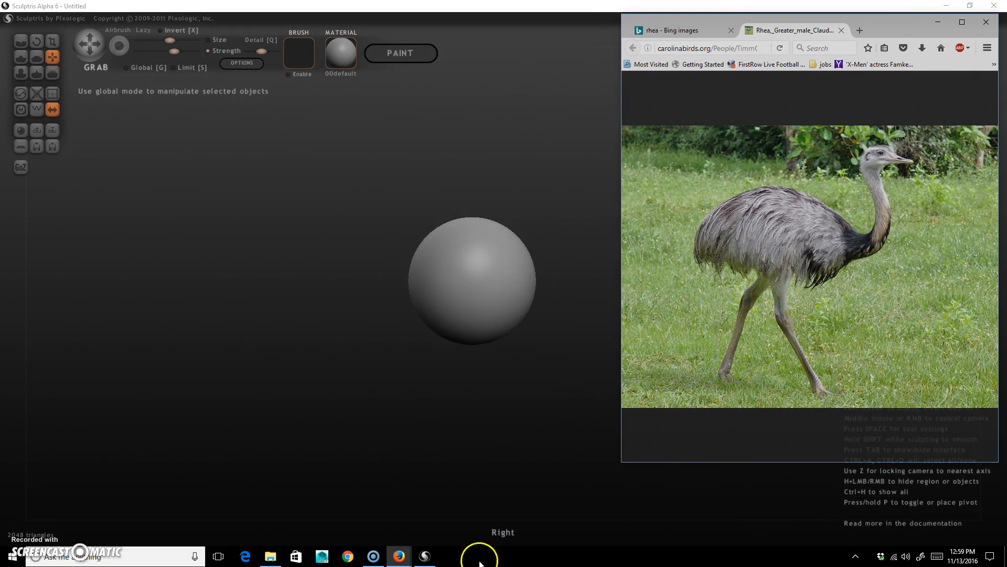
{"action": "left_click", "coordinate": [403, 395]}
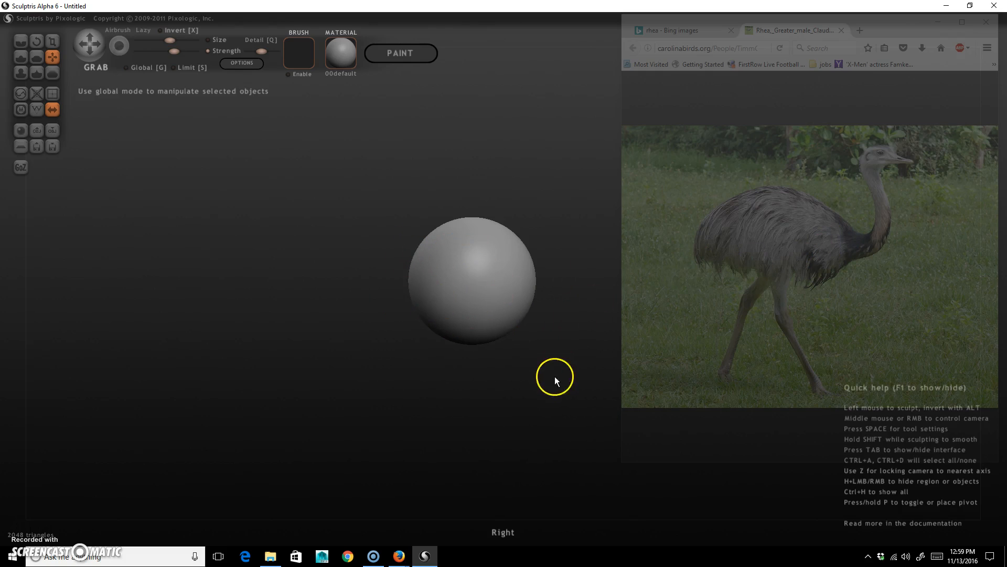
Pull the sphere's front and back ends outward and downward with Grab to form an elongated, domed bird body.
{"action": "right_click_drag", "start_coordinate": [537, 374], "coordinate": [432, 377], "text": "alt"}
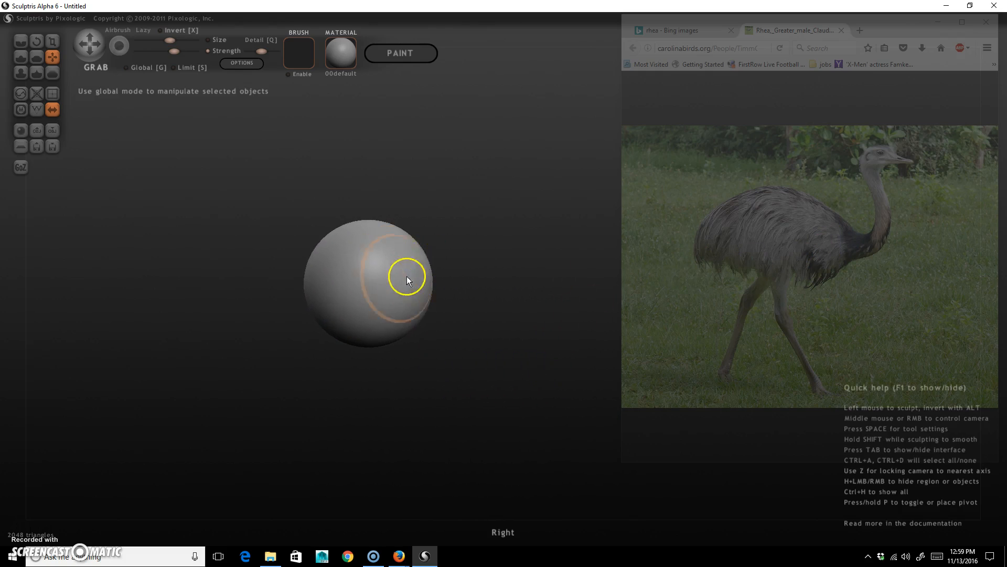
{"action": "mouse_move", "coordinate": [423, 266]}
{"action": "right_mouse_down", "text": "shift"}
{"action": "mouse_move", "coordinate": [424, 253]}
{"action": "mouse_move", "coordinate": [416, 278]}
{"action": "right_mouse_up", "text": "shift"}
{"action": "left_click_drag", "start_coordinate": [416, 281], "coordinate": [479, 301]}
{"action": "left_click_drag", "start_coordinate": [313, 292], "coordinate": [280, 324]}
{"action": "left_click_drag", "start_coordinate": [418, 263], "coordinate": [431, 256]}
{"action": "left_click_drag", "start_coordinate": [424, 323], "coordinate": [428, 329]}
{"action": "left_click_drag", "start_coordinate": [474, 296], "coordinate": [483, 305]}
{"action": "left_click_drag", "start_coordinate": [439, 248], "coordinate": [451, 248]}
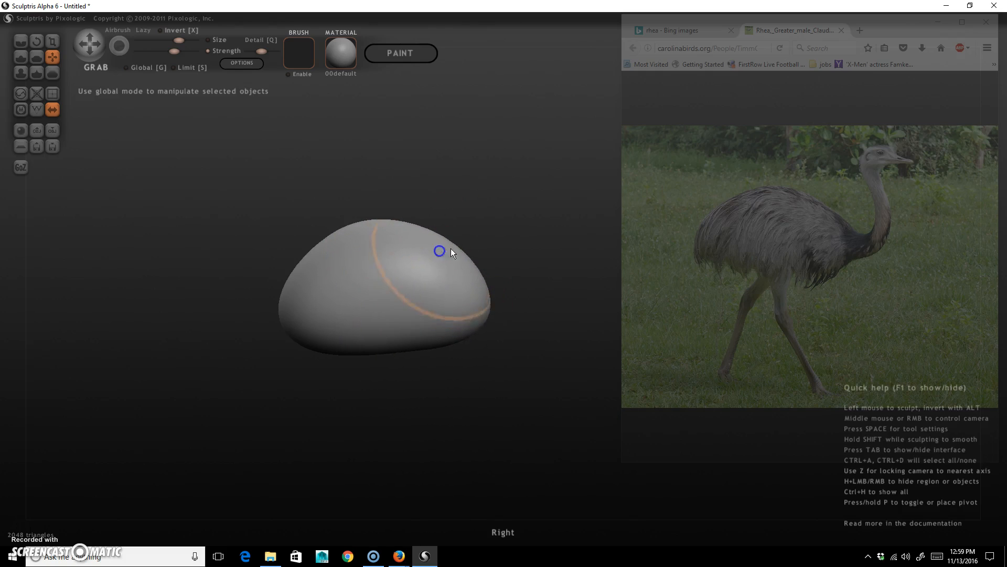
Refine the body's side profile with Grab, rounding the back and evening out the belly and lower ends.
{"action": "left_click_drag", "start_coordinate": [397, 339], "coordinate": [398, 345]}
{"action": "left_click_drag", "start_coordinate": [371, 230], "coordinate": [357, 232]}
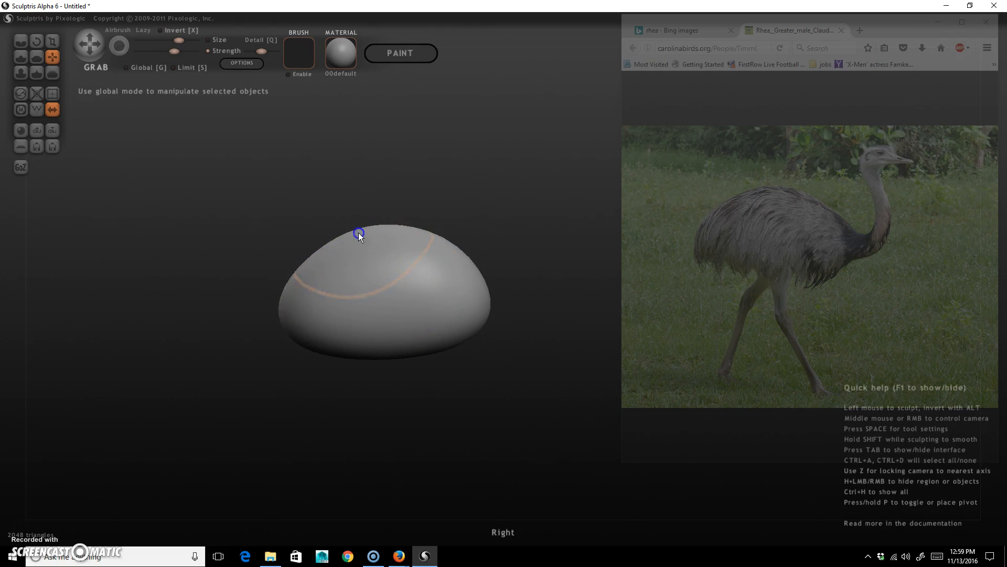
{"action": "left_click_drag", "start_coordinate": [297, 319], "coordinate": [295, 326]}
{"action": "left_click_drag", "start_coordinate": [361, 358], "coordinate": [362, 355]}
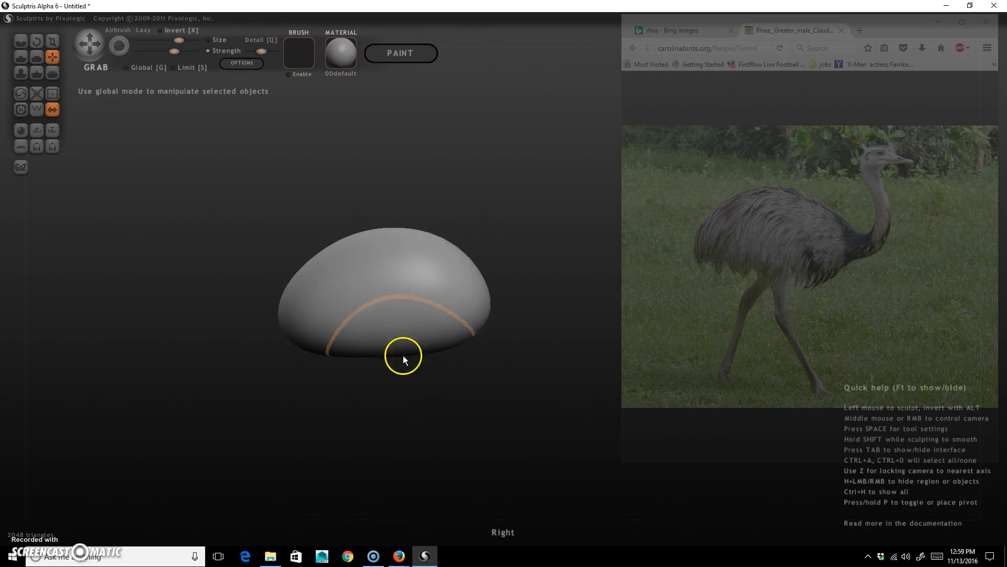
{"action": "left_click_drag", "start_coordinate": [473, 329], "coordinate": [456, 347]}
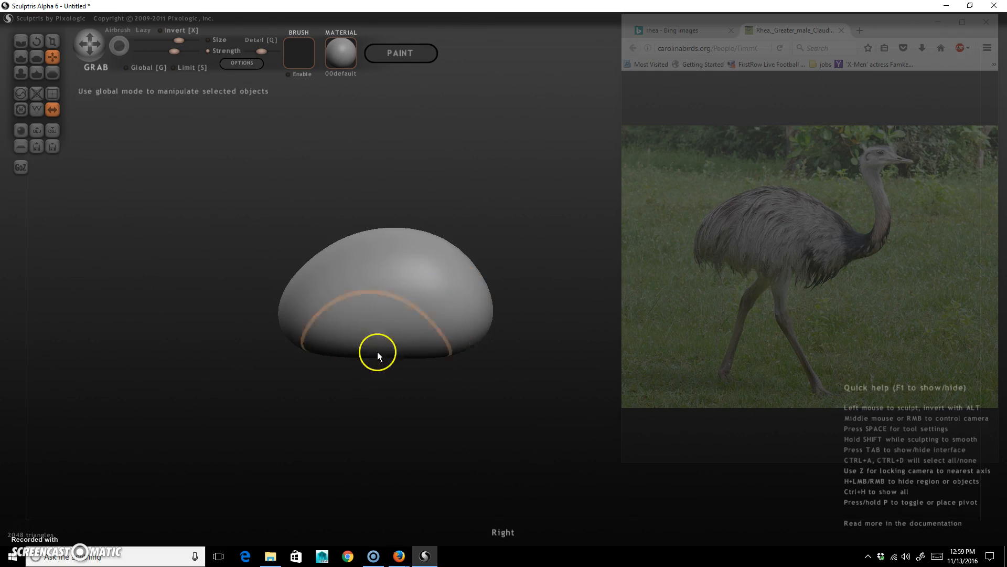
Build up a small neck stub at the front end of the body using the Draw brush with Clay off.
{"action": "mouse_move", "coordinate": [299, 397]}
{"action": "left_mouse_down"}
{"action": "mouse_move", "coordinate": [443, 410]}
{"action": "mouse_move", "coordinate": [368, 386]}
{"action": "mouse_move", "coordinate": [389, 431]}
{"action": "mouse_move", "coordinate": [452, 418]}
{"action": "mouse_move", "coordinate": [445, 400]}
{"action": "mouse_move", "coordinate": [414, 388]}
{"action": "mouse_move", "coordinate": [419, 395]}
{"action": "left_mouse_up"}
{"action": "right_click", "coordinate": [512, 237]}
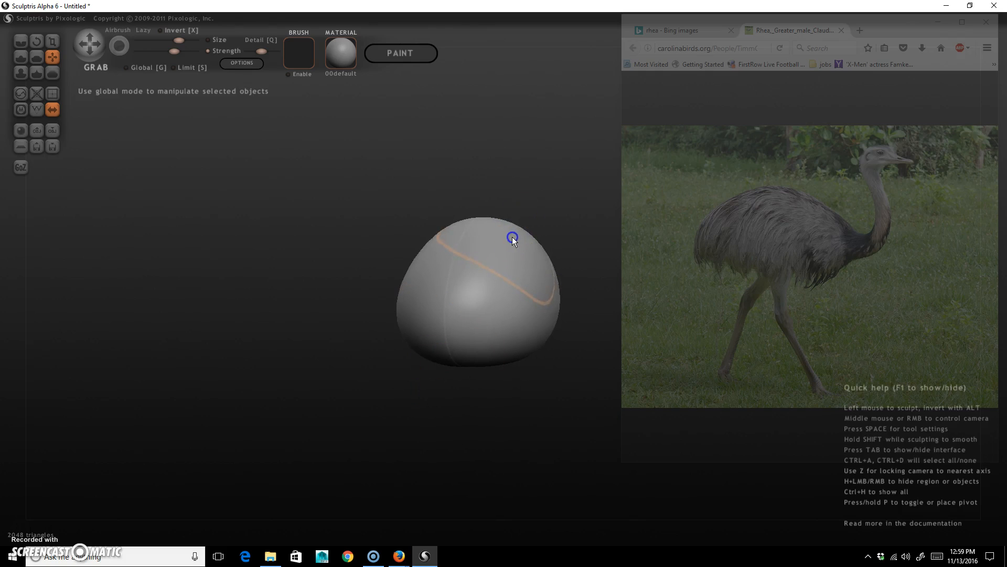
{"action": "mouse_move", "coordinate": [527, 195]}
{"action": "right_mouse_down"}
{"action": "mouse_move", "coordinate": [547, 200]}
{"action": "mouse_move", "coordinate": [428, 222]}
{"action": "mouse_move", "coordinate": [504, 354]}
{"action": "mouse_move", "coordinate": [497, 398]}
{"action": "mouse_move", "coordinate": [476, 401]}
{"action": "mouse_move", "coordinate": [475, 389]}
{"action": "mouse_move", "coordinate": [499, 388]}
{"action": "mouse_move", "coordinate": [490, 394]}
{"action": "mouse_move", "coordinate": [490, 289]}
{"action": "mouse_move", "coordinate": [501, 383]}
{"action": "mouse_move", "coordinate": [495, 323]}
{"action": "right_mouse_up"}
{"action": "right_click", "coordinate": [498, 388]}
{"action": "left_click", "coordinate": [21, 57]}
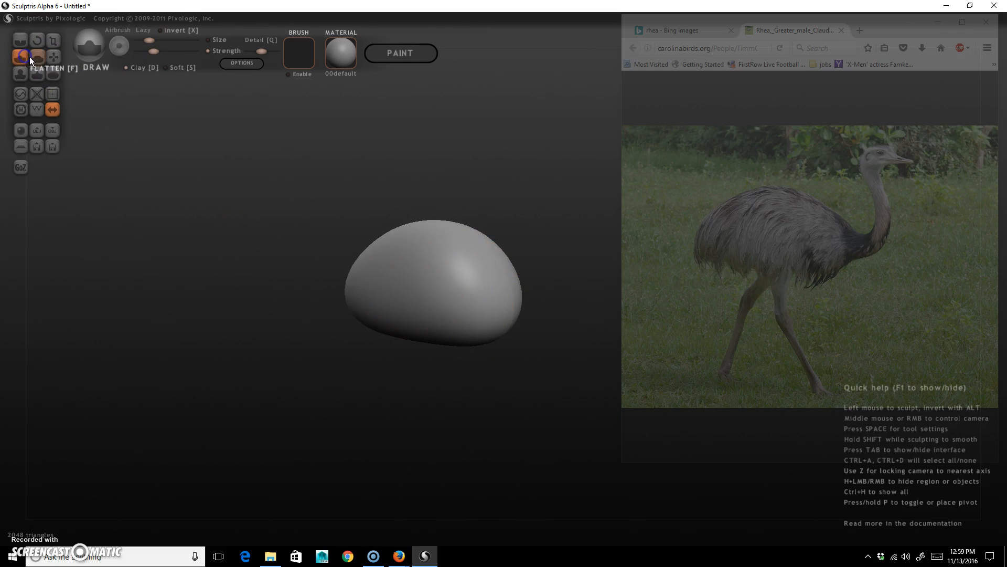
{"action": "key", "text": "space"}
{"action": "right_click_drag", "start_coordinate": [511, 317], "coordinate": [513, 302]}
{"action": "right_click_drag", "start_coordinate": [493, 367], "coordinate": [529, 367]}
{"action": "left_click_drag", "start_coordinate": [516, 308], "coordinate": [519, 327]}
{"action": "mouse_move", "coordinate": [513, 388]}
{"action": "right_mouse_down"}
{"action": "mouse_move", "coordinate": [551, 389]}
{"action": "mouse_move", "coordinate": [495, 377]}
{"action": "right_mouse_up"}
{"action": "left_click_drag", "start_coordinate": [530, 313], "coordinate": [533, 328]}
{"action": "mouse_move", "coordinate": [532, 328]}
{"action": "right_mouse_down"}
{"action": "mouse_move", "coordinate": [533, 411]}
{"action": "mouse_move", "coordinate": [589, 414]}
{"action": "mouse_move", "coordinate": [591, 382]}
{"action": "right_mouse_up"}
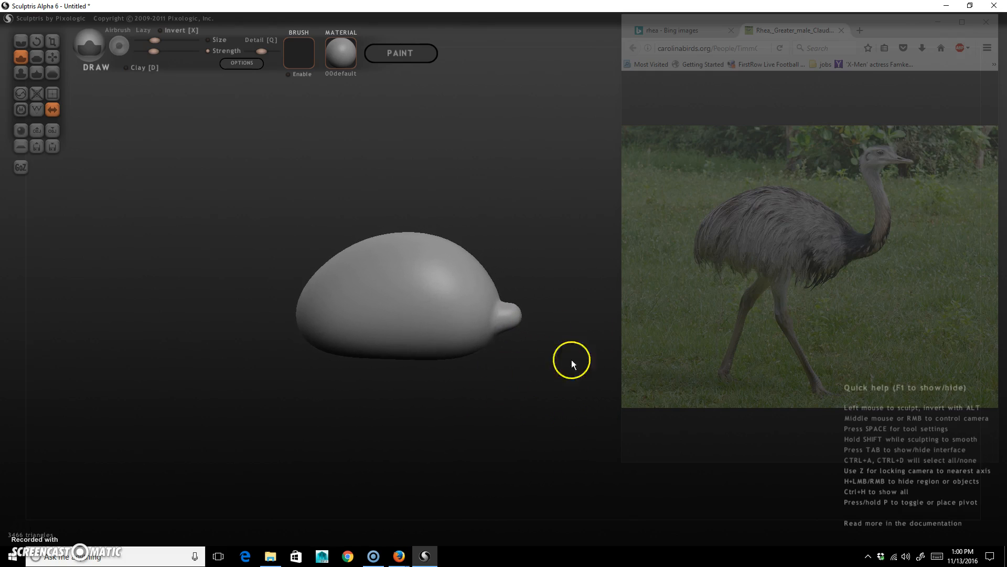
Draw a pair of symmetrical leg stubs on the underside of the body.
{"action": "right_click_drag", "start_coordinate": [453, 402], "coordinate": [467, 359]}
{"action": "right_click", "coordinate": [453, 396]}
{"action": "left_click_drag", "start_coordinate": [406, 303], "coordinate": [423, 299]}
{"action": "mouse_move", "coordinate": [423, 299]}
{"action": "right_mouse_down"}
{"action": "mouse_move", "coordinate": [416, 403]}
{"action": "mouse_move", "coordinate": [420, 322]}
{"action": "right_mouse_up"}
{"action": "mouse_move", "coordinate": [410, 218]}
{"action": "left_mouse_down"}
{"action": "mouse_move", "coordinate": [398, 219]}
{"action": "mouse_move", "coordinate": [420, 231]}
{"action": "left_mouse_up"}
{"action": "right_click_drag", "start_coordinate": [414, 225], "coordinate": [437, 380]}
{"action": "right_click_drag", "start_coordinate": [435, 322], "coordinate": [446, 461]}
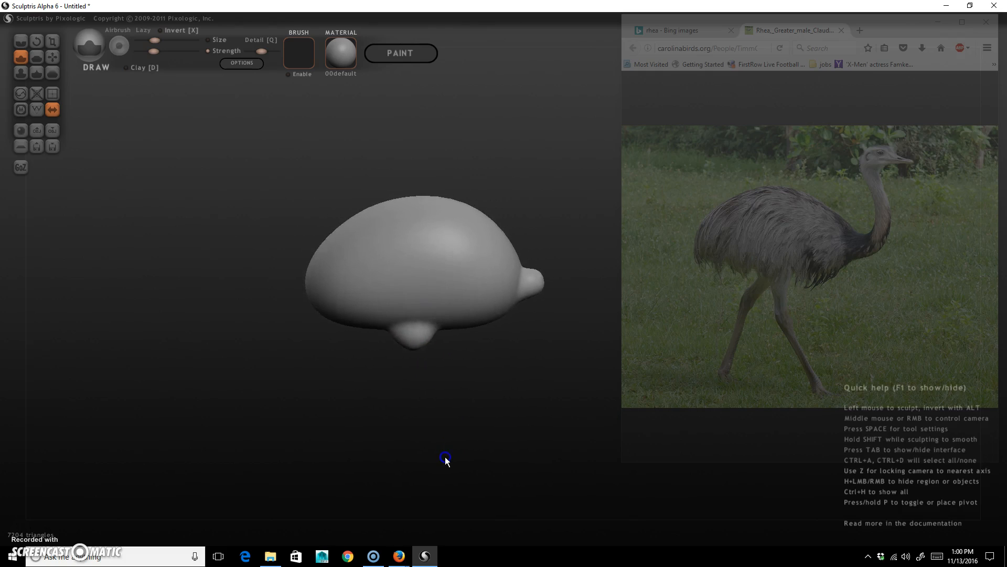
Pull the neck stub forward and upward into a long curved neck using a smaller Grab brush.
{"action": "right_click_drag", "start_coordinate": [522, 386], "coordinate": [456, 390], "text": "alt"}
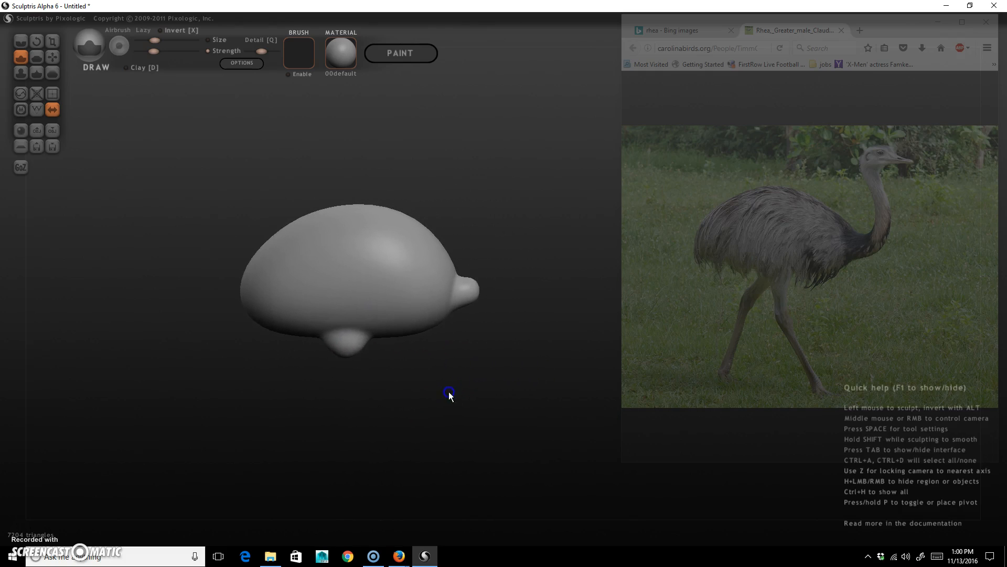
{"action": "left_click", "coordinate": [52, 56]}
{"action": "left_click_drag", "start_coordinate": [498, 367], "coordinate": [461, 315]}
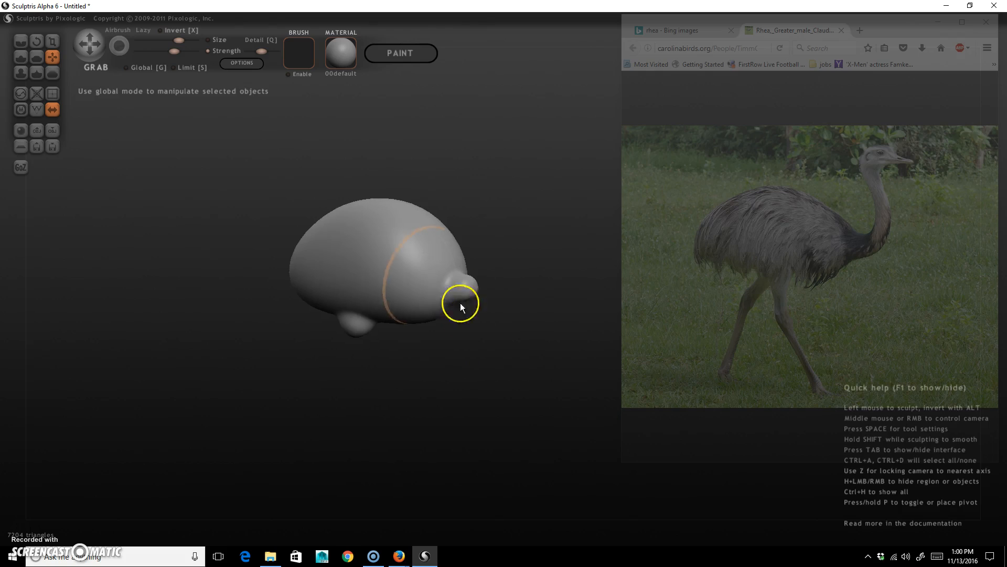
{"action": "key", "text": "space"}
{"action": "right_click_drag", "start_coordinate": [464, 323], "coordinate": [518, 316]}
{"action": "key", "text": "space"}
{"action": "right_click_drag", "start_coordinate": [472, 288], "coordinate": [471, 287]}
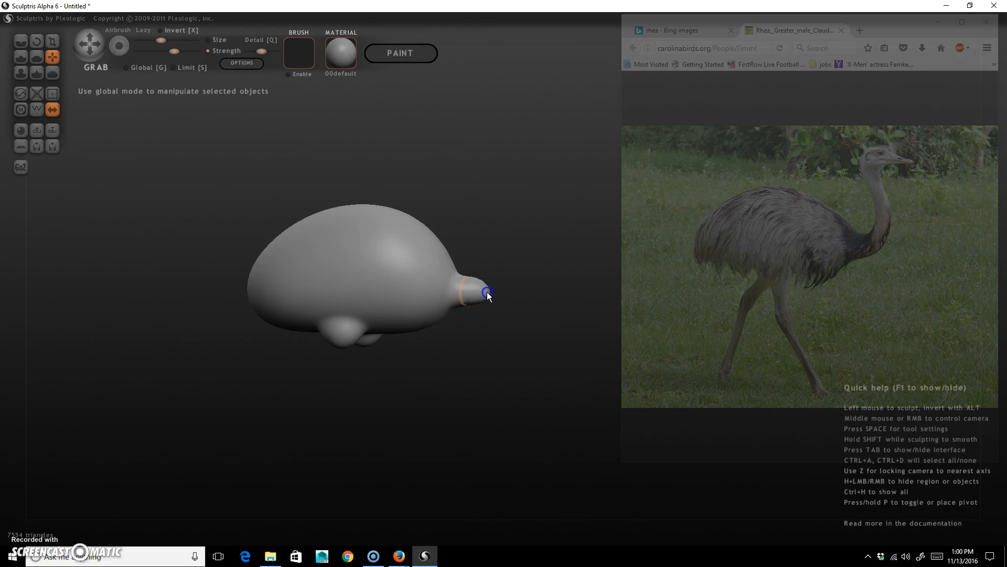
{"action": "left_click_drag", "start_coordinate": [502, 288], "coordinate": [517, 267]}
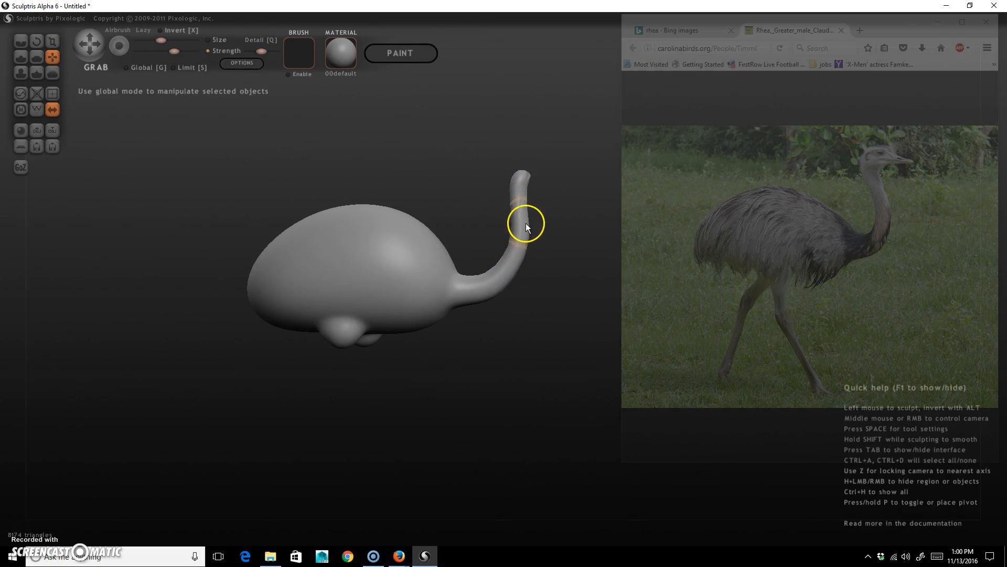
{"action": "mouse_move", "coordinate": [522, 205]}
{"action": "left_mouse_down"}
{"action": "mouse_move", "coordinate": [523, 184]}
{"action": "mouse_move", "coordinate": [524, 204]}
{"action": "left_mouse_up"}
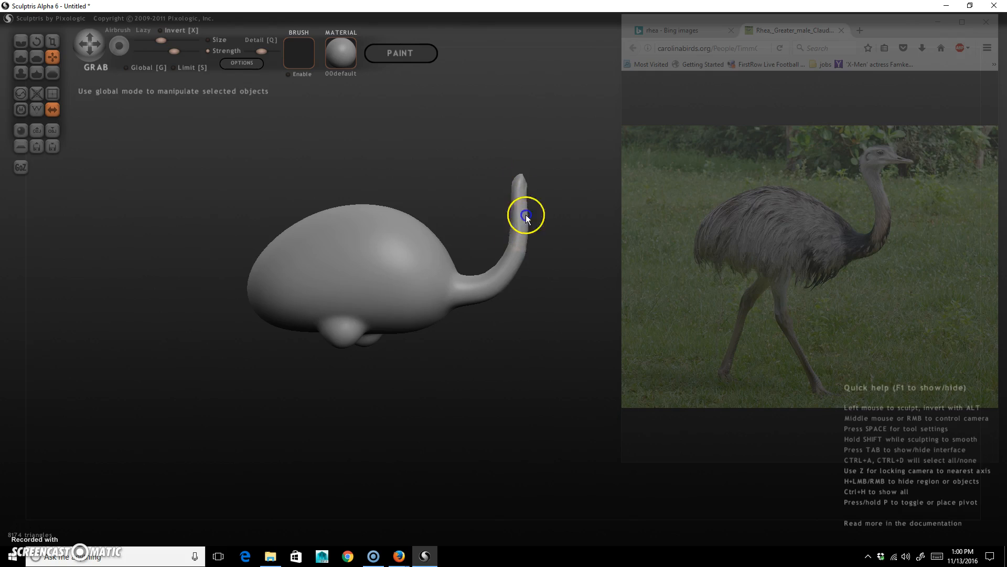
Refine the neck's curve with the Grab brush, evening out its width and bending the upper end slightly back.
{"action": "mouse_move", "coordinate": [526, 300]}
{"action": "right_mouse_down"}
{"action": "mouse_move", "coordinate": [540, 285]}
{"action": "mouse_move", "coordinate": [502, 311]}
{"action": "mouse_move", "coordinate": [526, 303]}
{"action": "right_mouse_up"}
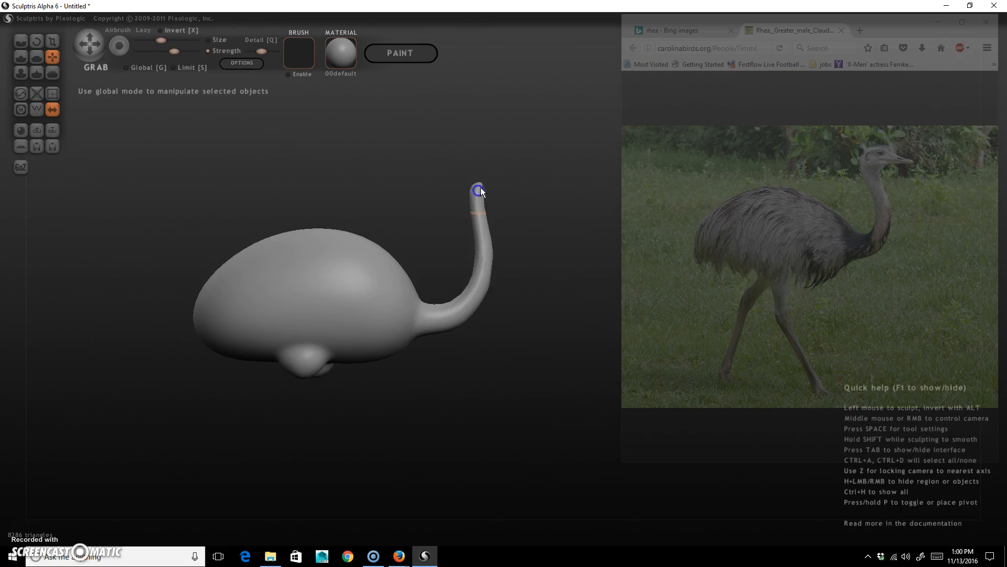
{"action": "mouse_move", "coordinate": [486, 215]}
{"action": "left_mouse_down"}
{"action": "mouse_move", "coordinate": [468, 282]}
{"action": "mouse_move", "coordinate": [476, 309]}
{"action": "left_mouse_up"}
{"action": "right_click_drag", "start_coordinate": [517, 362], "coordinate": [595, 417]}
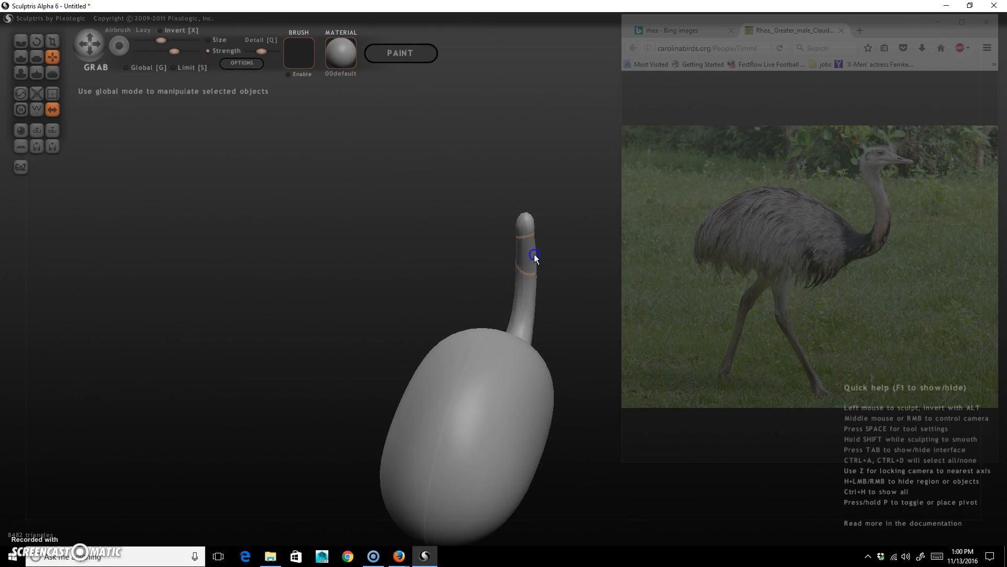
{"action": "right_click_drag", "start_coordinate": [581, 385], "coordinate": [508, 308]}
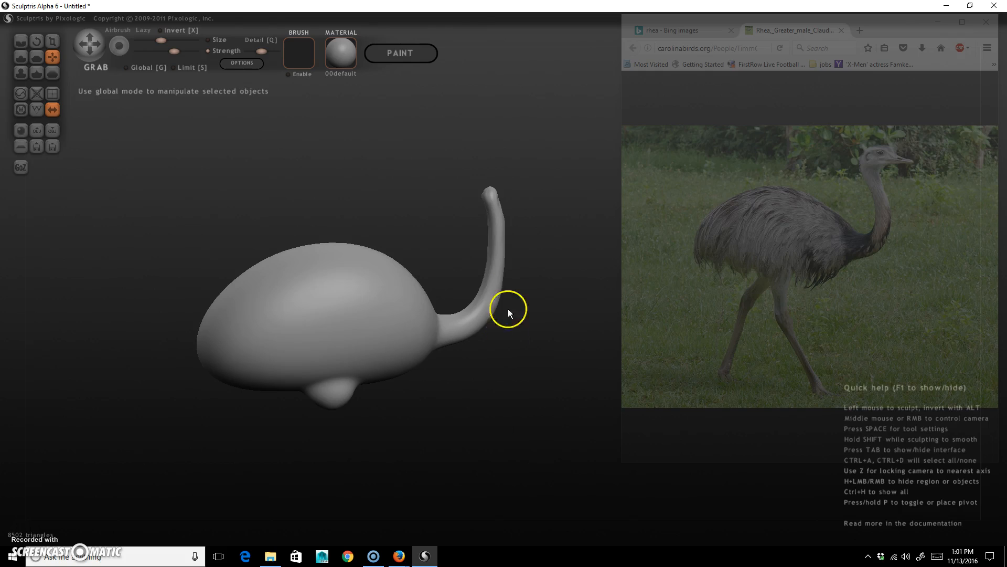
{"action": "right_click_drag", "start_coordinate": [517, 274], "coordinate": [520, 280]}
{"action": "mouse_move", "coordinate": [499, 242]}
{"action": "left_mouse_down"}
{"action": "mouse_move", "coordinate": [485, 238]}
{"action": "mouse_move", "coordinate": [492, 203]}
{"action": "left_mouse_up"}
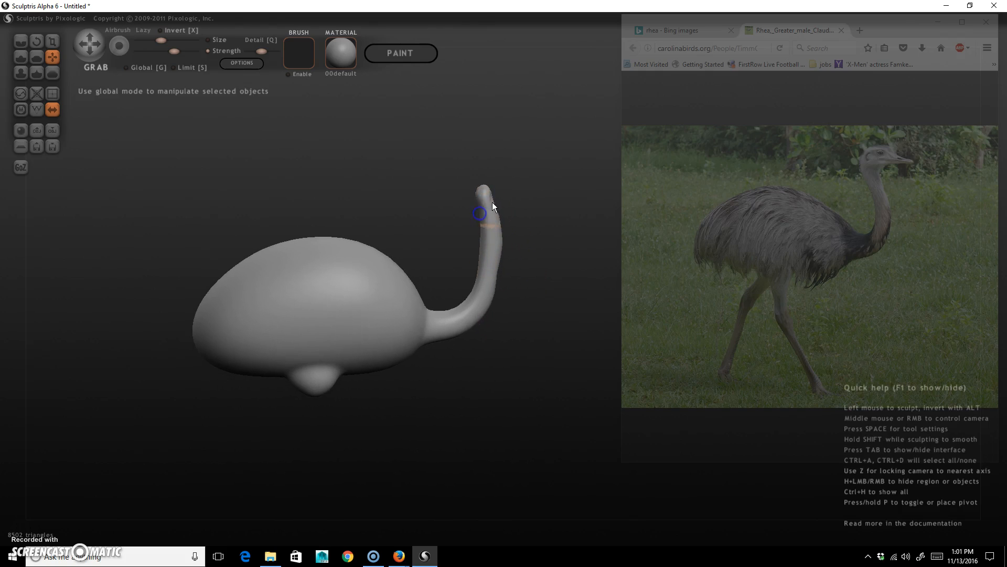
{"action": "left_click_drag", "start_coordinate": [499, 282], "coordinate": [468, 300]}
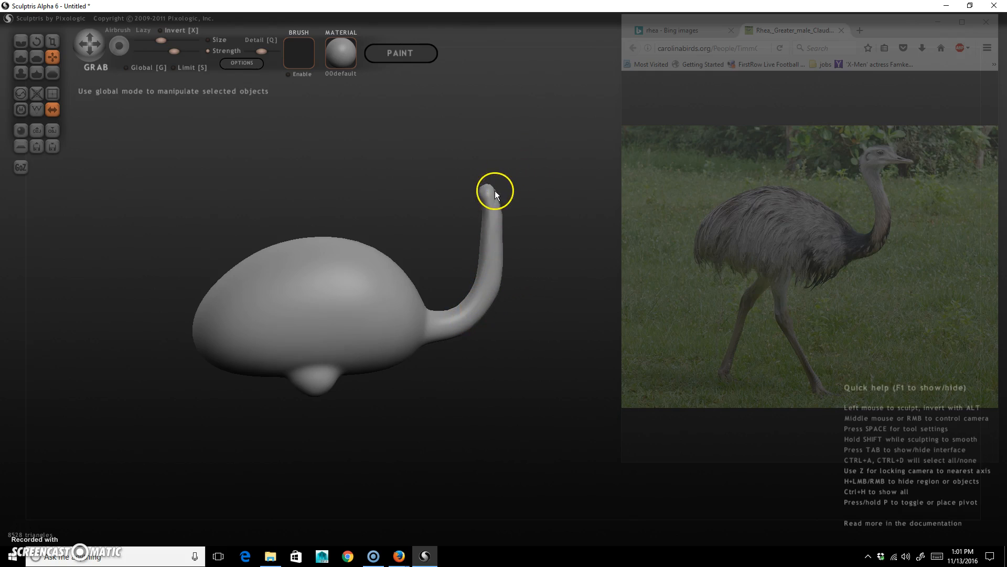
{"action": "mouse_move", "coordinate": [526, 194]}
{"action": "left_mouse_down"}
{"action": "mouse_move", "coordinate": [521, 219]}
{"action": "mouse_move", "coordinate": [504, 198]}
{"action": "left_mouse_up"}
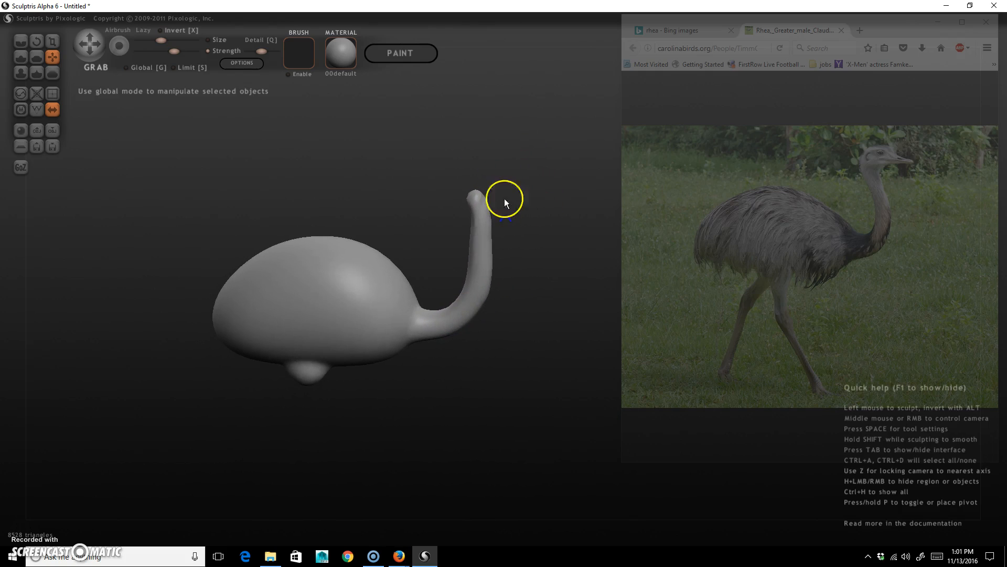
Build up a rounded head with a short forward-pointing beak base at the top of the neck using the Draw brush.
{"action": "left_click", "coordinate": [25, 65]}
{"action": "left_click_drag", "start_coordinate": [493, 294], "coordinate": [473, 220]}
{"action": "mouse_move", "coordinate": [516, 270]}
{"action": "left_mouse_down"}
{"action": "mouse_move", "coordinate": [549, 267]}
{"action": "mouse_move", "coordinate": [517, 242]}
{"action": "left_mouse_up"}
{"action": "mouse_move", "coordinate": [467, 188]}
{"action": "left_mouse_down"}
{"action": "mouse_move", "coordinate": [479, 207]}
{"action": "mouse_move", "coordinate": [495, 206]}
{"action": "left_mouse_up"}
{"action": "left_click_drag", "start_coordinate": [509, 272], "coordinate": [505, 264]}
{"action": "left_click_drag", "start_coordinate": [472, 203], "coordinate": [480, 200]}
{"action": "mouse_move", "coordinate": [500, 264]}
{"action": "left_mouse_down"}
{"action": "mouse_move", "coordinate": [486, 231]}
{"action": "mouse_move", "coordinate": [499, 232]}
{"action": "mouse_move", "coordinate": [483, 208]}
{"action": "mouse_move", "coordinate": [596, 282]}
{"action": "mouse_move", "coordinate": [552, 313]}
{"action": "left_mouse_up"}
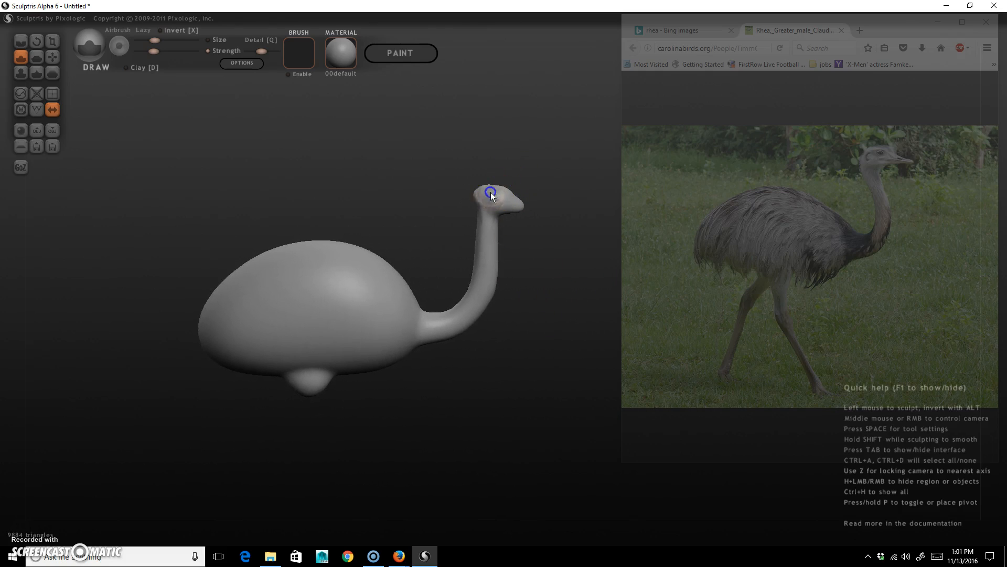
Pull the front of the head forward into a long pointed beak with the Grab brush.
{"action": "left_click", "coordinate": [53, 57]}
{"action": "left_click_drag", "start_coordinate": [517, 203], "coordinate": [518, 206]}
{"action": "right_click_drag", "start_coordinate": [517, 207], "coordinate": [517, 222]}
{"action": "left_click_drag", "start_coordinate": [521, 203], "coordinate": [546, 214]}
{"action": "mouse_move", "coordinate": [521, 345]}
{"action": "left_mouse_down"}
{"action": "mouse_move", "coordinate": [529, 349]}
{"action": "mouse_move", "coordinate": [512, 361]}
{"action": "left_mouse_up"}
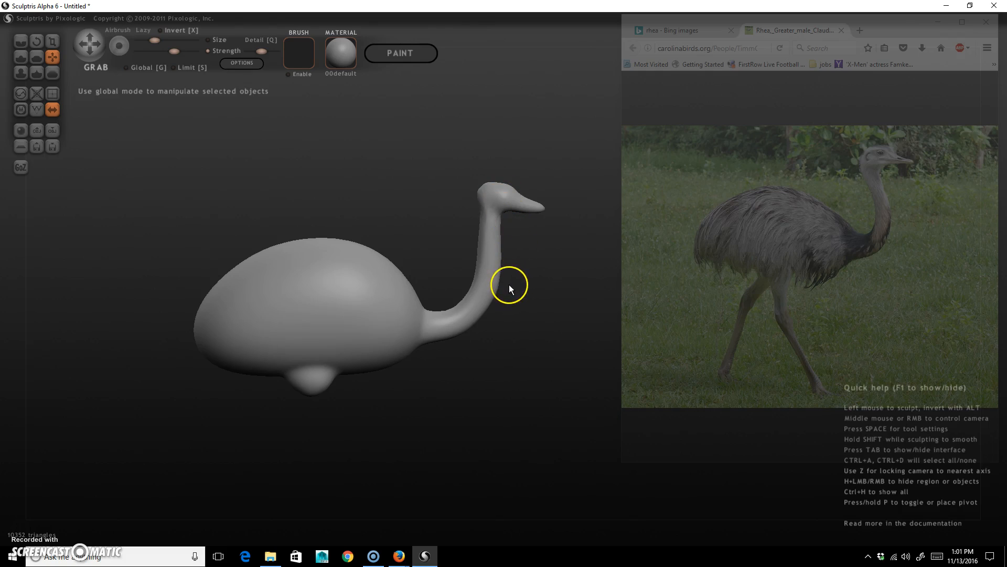
Raise the head and upper neck with a larger Grab brush, and shorten the beak with a smaller one.
{"action": "right_click_drag", "start_coordinate": [495, 262], "coordinate": [504, 221]}
{"action": "key", "text": "space"}
{"action": "mouse_move", "coordinate": [497, 207]}
{"action": "left_mouse_down"}
{"action": "mouse_move", "coordinate": [483, 180]}
{"action": "mouse_move", "coordinate": [484, 190]}
{"action": "left_mouse_up"}
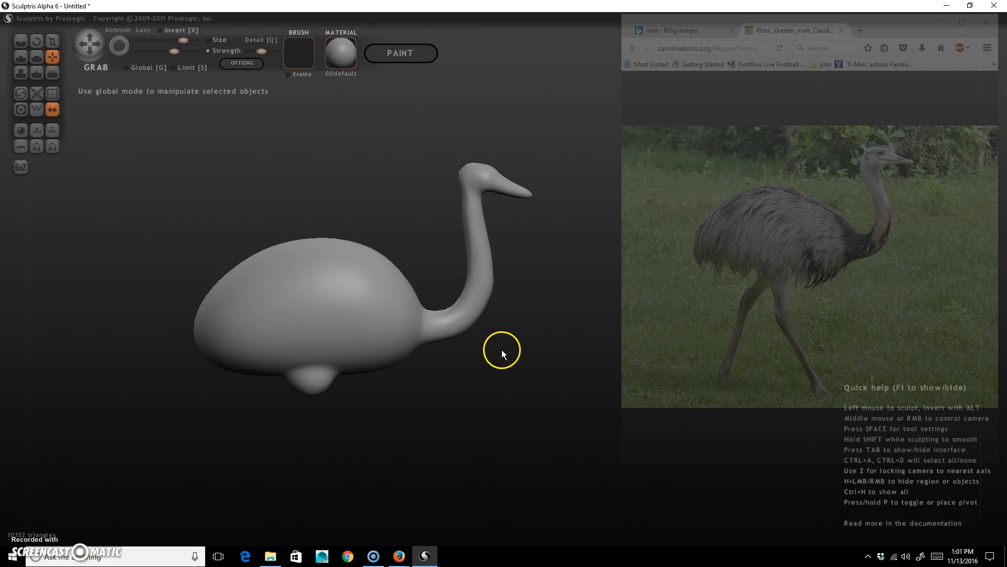
{"action": "key", "text": "space"}
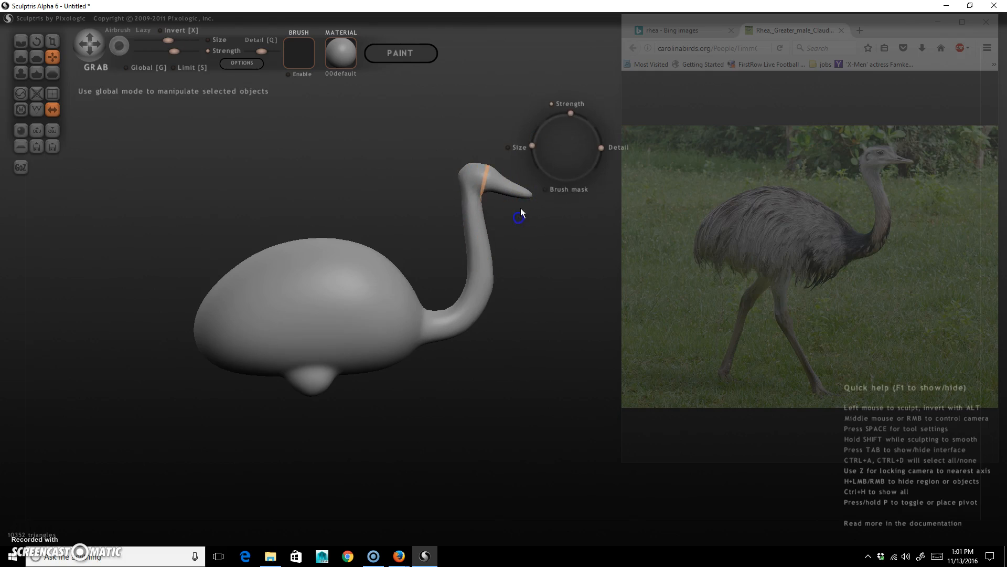
{"action": "left_click", "coordinate": [534, 290]}
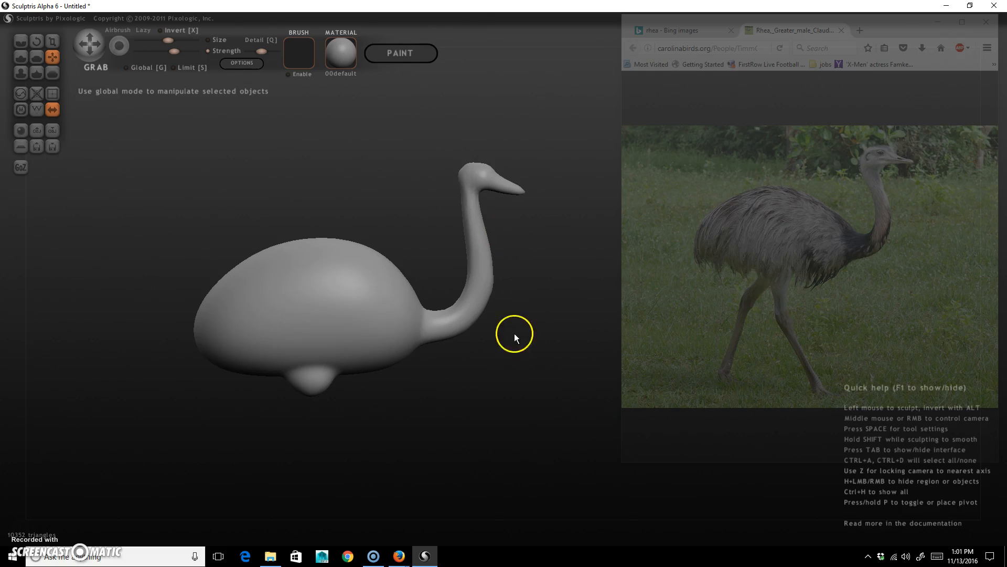
{"action": "key", "text": "space"}
{"action": "mouse_move", "coordinate": [509, 333]}
{"action": "left_mouse_down"}
{"action": "mouse_move", "coordinate": [508, 346]}
{"action": "mouse_move", "coordinate": [507, 337]}
{"action": "left_mouse_up"}
Pull the symmetrical leg stubs down from the belly into tapered thighs using an adjusted Grab brush.
{"action": "mouse_move", "coordinate": [460, 401]}
{"action": "middle_mouse_down", "text": "alt"}
{"action": "mouse_move", "coordinate": [474, 353]}
{"action": "mouse_move", "coordinate": [519, 283]}
{"action": "middle_mouse_up", "text": "alt"}
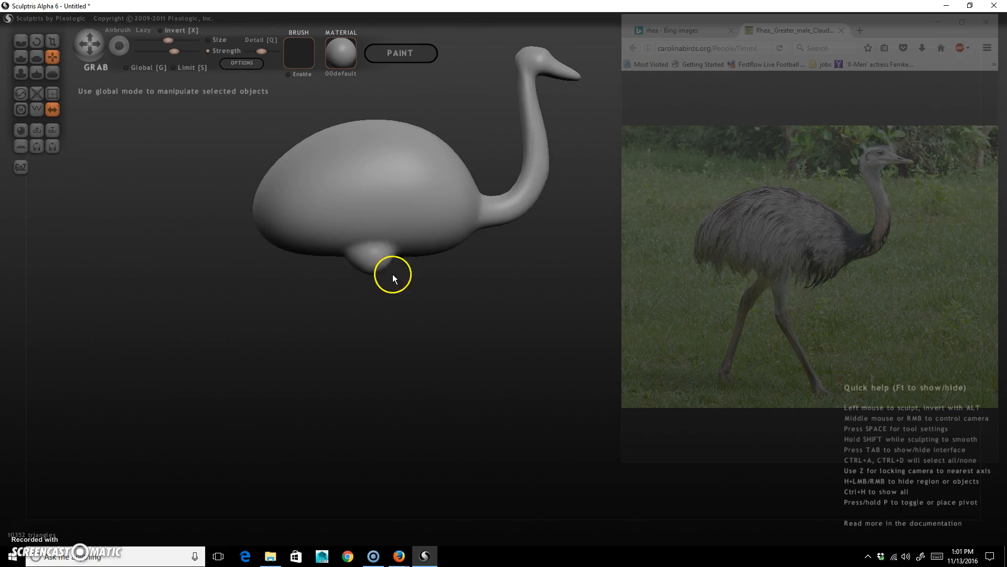
{"action": "key", "text": "space"}
{"action": "left_click_drag", "start_coordinate": [374, 263], "coordinate": [375, 276]}
{"action": "left_click_drag", "start_coordinate": [378, 266], "coordinate": [341, 330]}
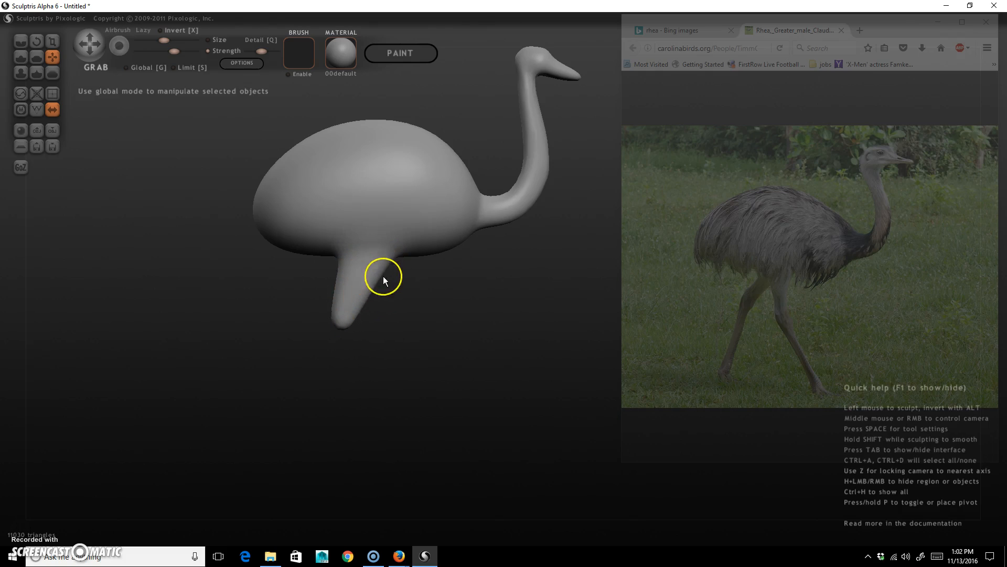
{"action": "key", "text": "space"}
{"action": "mouse_move", "coordinate": [367, 257]}
{"action": "left_mouse_down"}
{"action": "mouse_move", "coordinate": [371, 231]}
{"action": "mouse_move", "coordinate": [389, 251]}
{"action": "left_mouse_up"}
Extend the thighs into long, thin lower legs with Grab and adjust their shape from several angles.
{"action": "mouse_move", "coordinate": [406, 211]}
{"action": "left_mouse_down", "text": "shift"}
{"action": "mouse_move", "coordinate": [395, 211]}
{"action": "mouse_move", "coordinate": [350, 314]}
{"action": "mouse_move", "coordinate": [348, 342]}
{"action": "mouse_move", "coordinate": [389, 364]}
{"action": "mouse_move", "coordinate": [420, 408]}
{"action": "left_mouse_up", "text": "shift"}
{"action": "key", "text": "space"}
{"action": "mouse_move", "coordinate": [499, 395]}
{"action": "left_mouse_down"}
{"action": "mouse_move", "coordinate": [376, 401]}
{"action": "mouse_move", "coordinate": [385, 402]}
{"action": "left_mouse_up"}
{"action": "key", "text": "space"}
{"action": "left_click_drag", "start_coordinate": [441, 336], "coordinate": [444, 320]}
{"action": "left_click_drag", "start_coordinate": [432, 360], "coordinate": [470, 361]}
{"action": "left_click_drag", "start_coordinate": [420, 404], "coordinate": [394, 410]}
{"action": "mouse_move", "coordinate": [445, 388]}
{"action": "left_mouse_down"}
{"action": "mouse_move", "coordinate": [466, 363]}
{"action": "mouse_move", "coordinate": [571, 409]}
{"action": "mouse_move", "coordinate": [467, 414]}
{"action": "mouse_move", "coordinate": [475, 403]}
{"action": "left_mouse_up"}
{"action": "right_click_drag", "start_coordinate": [490, 289], "coordinate": [435, 402]}
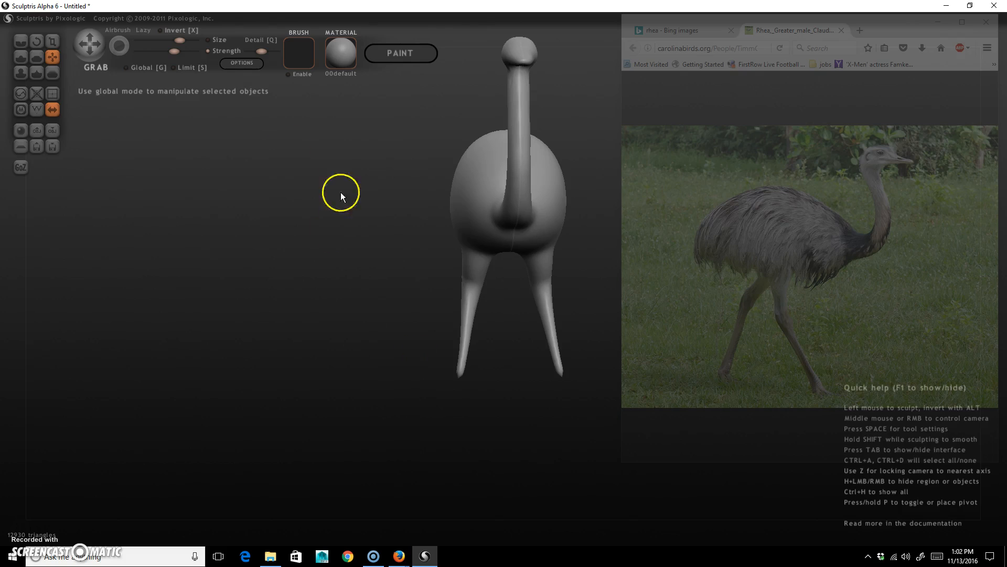
Start masking the legs with the Mask brush at higher strength and a smaller size.
{"action": "left_click_drag", "start_coordinate": [465, 336], "coordinate": [466, 367], "text": "ctrl"}
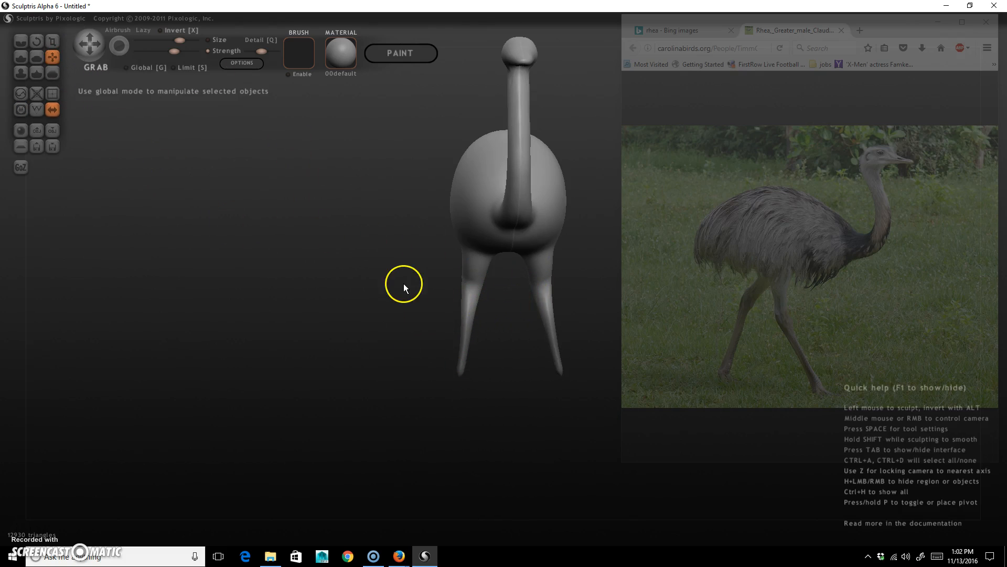
{"action": "left_click", "coordinate": [21, 108]}
{"action": "left_click_drag", "start_coordinate": [175, 50], "coordinate": [194, 51]}
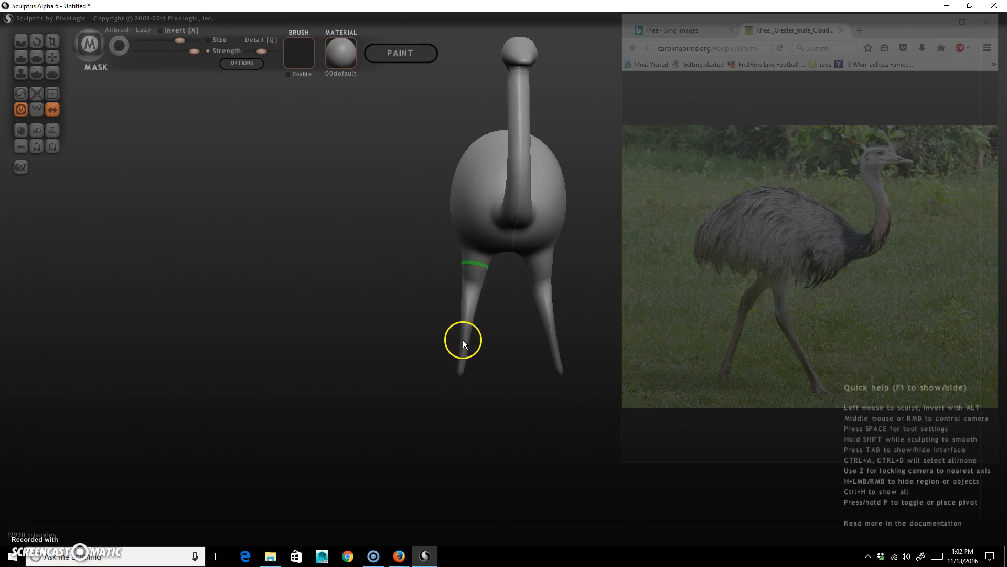
{"action": "mouse_move", "coordinate": [462, 337]}
{"action": "left_mouse_down"}
{"action": "mouse_move", "coordinate": [464, 359]}
{"action": "mouse_move", "coordinate": [463, 337]}
{"action": "left_mouse_up"}
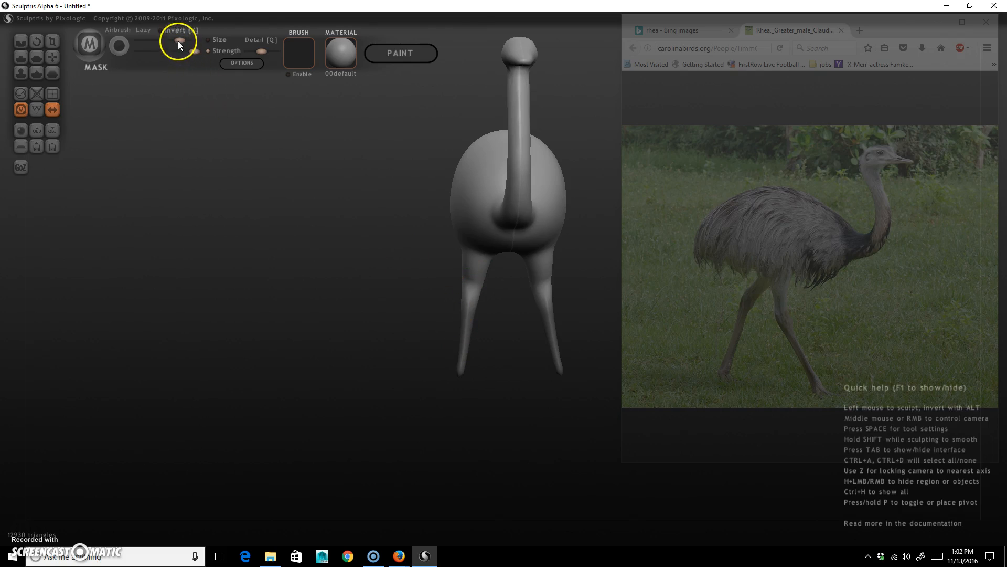
{"action": "left_click_drag", "start_coordinate": [180, 40], "coordinate": [164, 40]}
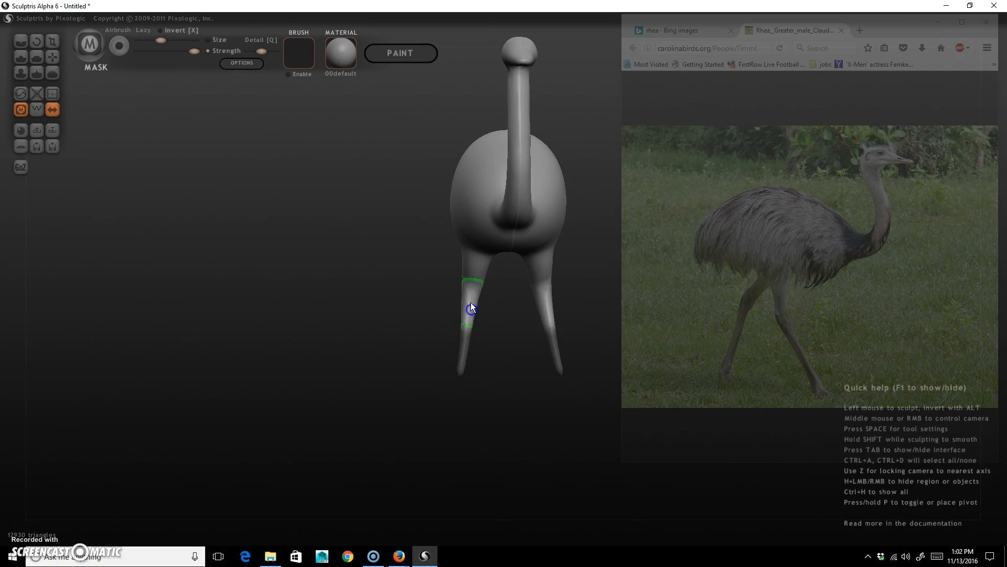
{"action": "left_click_drag", "start_coordinate": [466, 321], "coordinate": [466, 360]}
Finish masking both legs from all sides and invert the mask so that the body and neck are protected.
{"action": "left_click_drag", "start_coordinate": [419, 401], "coordinate": [493, 411]}
{"action": "mouse_move", "coordinate": [380, 318]}
{"action": "left_mouse_down"}
{"action": "mouse_move", "coordinate": [361, 311]}
{"action": "mouse_move", "coordinate": [379, 279]}
{"action": "mouse_move", "coordinate": [366, 284]}
{"action": "mouse_move", "coordinate": [384, 274]}
{"action": "mouse_move", "coordinate": [410, 287]}
{"action": "left_mouse_up"}
{"action": "left_click_drag", "start_coordinate": [494, 405], "coordinate": [342, 365]}
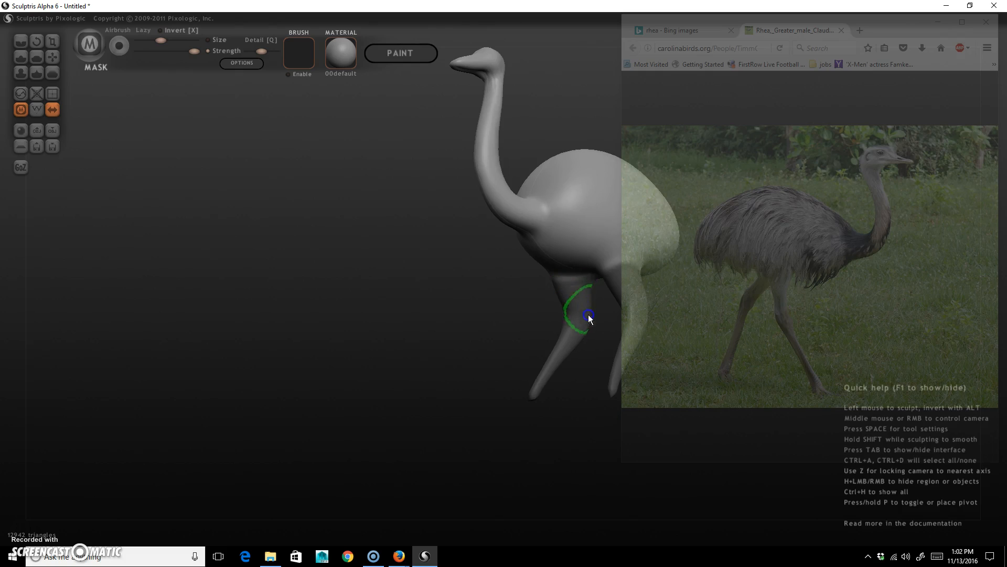
{"action": "mouse_move", "coordinate": [479, 411]}
{"action": "left_mouse_down"}
{"action": "mouse_move", "coordinate": [578, 424]}
{"action": "mouse_move", "coordinate": [750, 419]}
{"action": "left_mouse_up"}
{"action": "mouse_move", "coordinate": [480, 268]}
{"action": "left_mouse_down"}
{"action": "mouse_move", "coordinate": [473, 265]}
{"action": "mouse_move", "coordinate": [486, 259]}
{"action": "left_mouse_up"}
{"action": "mouse_move", "coordinate": [493, 341]}
{"action": "left_mouse_down"}
{"action": "mouse_move", "coordinate": [377, 429]}
{"action": "mouse_move", "coordinate": [276, 451]}
{"action": "mouse_move", "coordinate": [474, 407]}
{"action": "mouse_move", "coordinate": [481, 329]}
{"action": "left_mouse_up"}
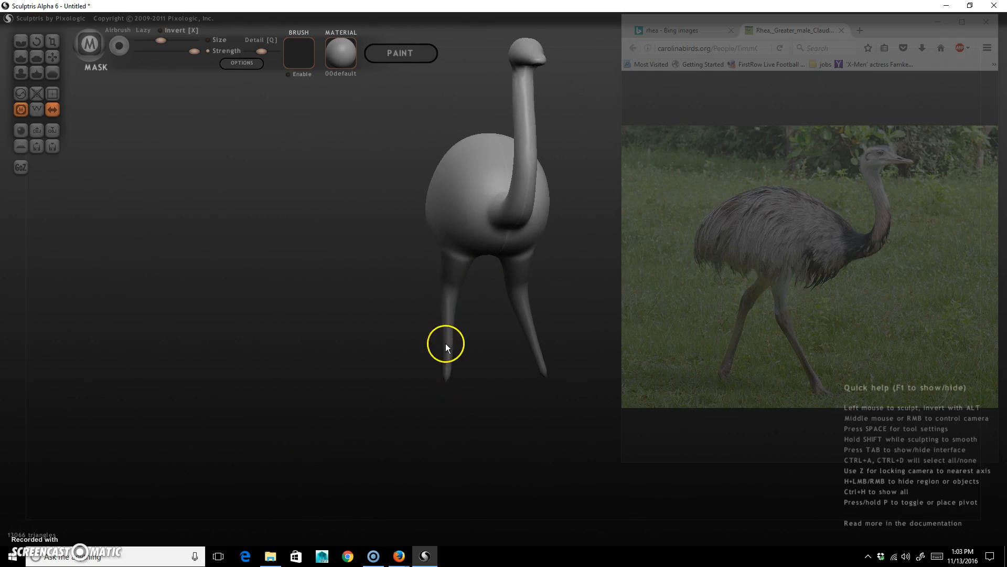
{"action": "left_click", "coordinate": [369, 320]}
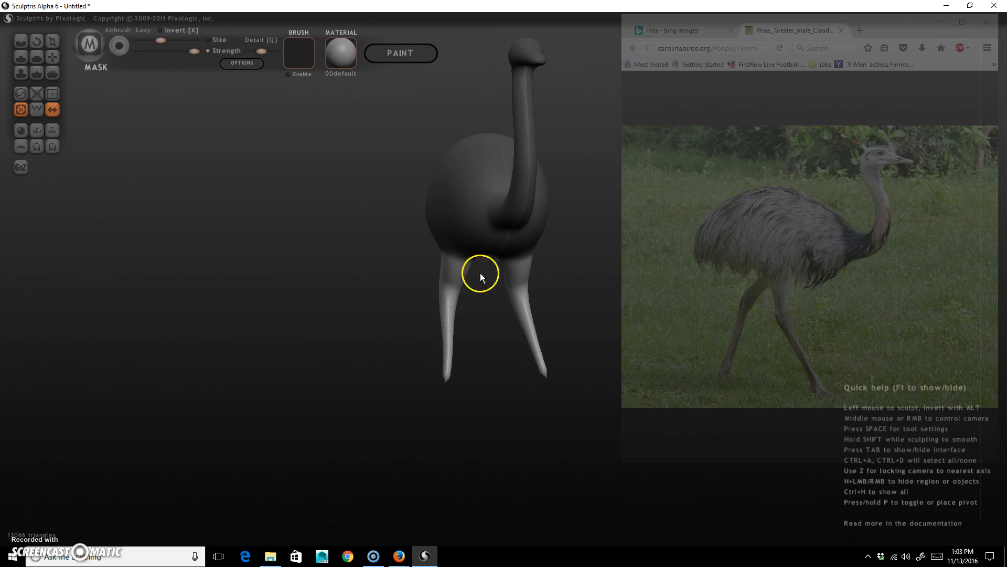
Rotate the unmasked legs inward until they stand nearly vertical, and shift them with Grab in Global mode.
{"action": "left_click", "coordinate": [37, 40]}
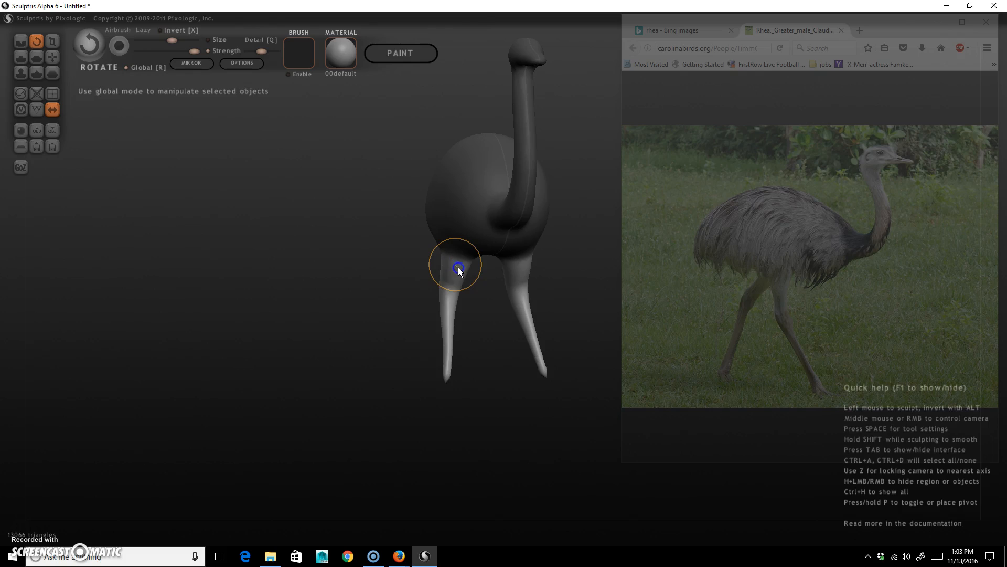
{"action": "mouse_move", "coordinate": [477, 278]}
{"action": "left_mouse_down"}
{"action": "mouse_move", "coordinate": [502, 259]}
{"action": "mouse_move", "coordinate": [492, 276]}
{"action": "left_mouse_up"}
{"action": "left_click_drag", "start_coordinate": [551, 412], "coordinate": [533, 410]}
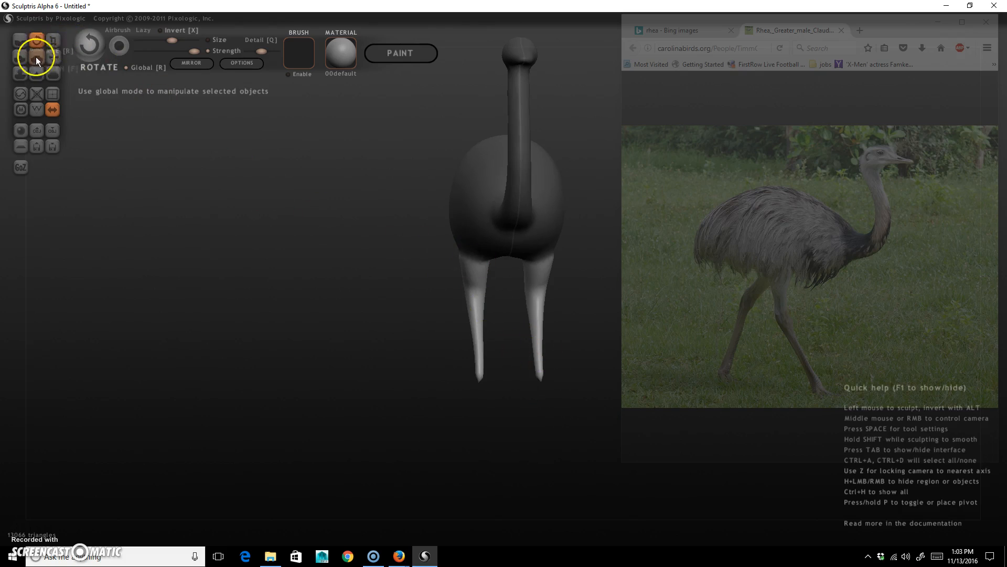
{"action": "left_click", "coordinate": [52, 57]}
{"action": "left_click_drag", "start_coordinate": [471, 276], "coordinate": [478, 278]}
Adjust the direction of the unmasked legs from the bottom view with the Rotate tool in Global mode.
{"action": "left_click_drag", "start_coordinate": [487, 430], "coordinate": [498, 196]}
{"action": "key", "text": "z"}
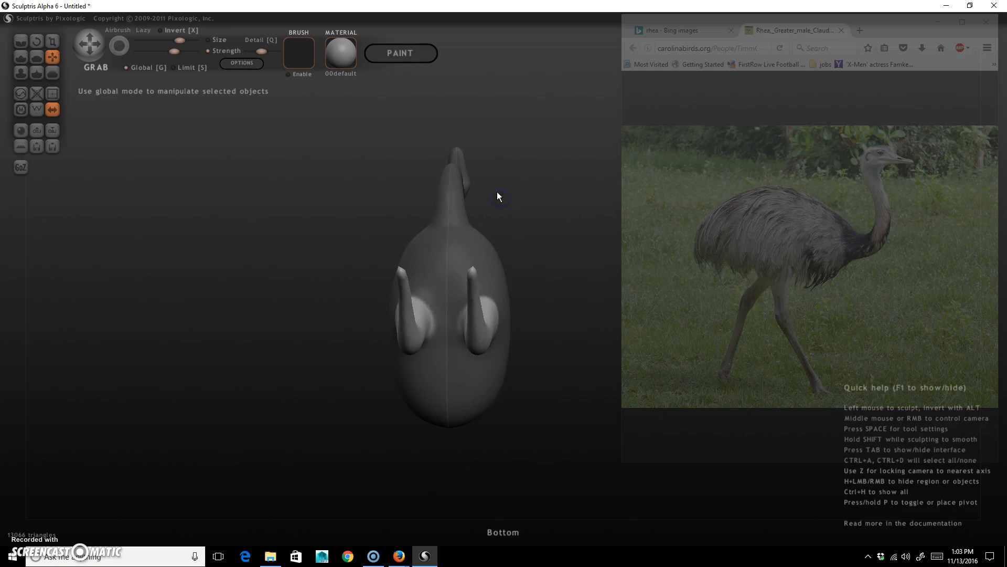
{"action": "left_click", "coordinate": [36, 41]}
{"action": "left_click_drag", "start_coordinate": [540, 368], "coordinate": [452, 227]}
{"action": "left_click_drag", "start_coordinate": [373, 316], "coordinate": [394, 430]}
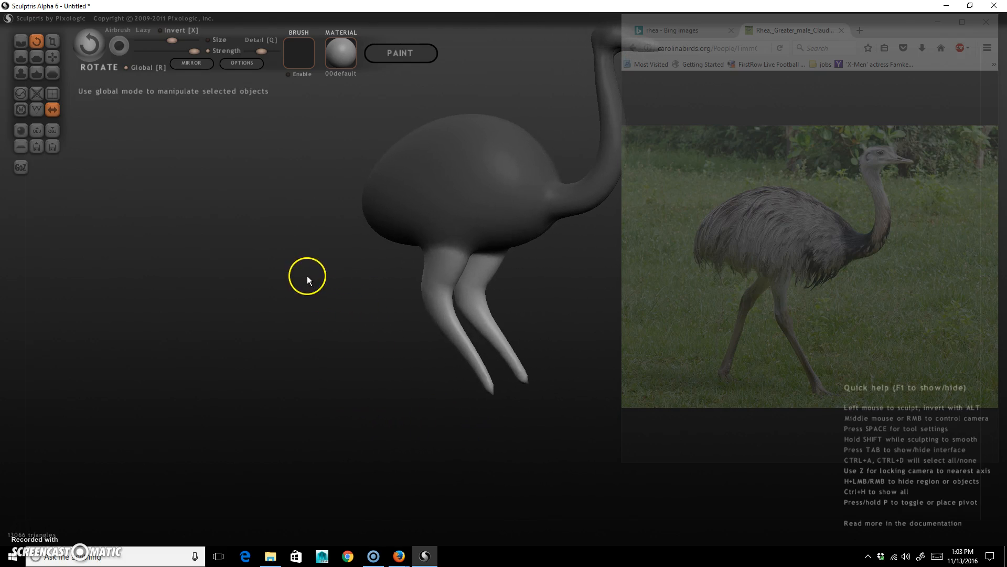
Build up rounded ends on both leg tips with the Draw brush as a base for the feet.
{"action": "left_click_drag", "start_coordinate": [307, 276], "coordinate": [418, 461]}
{"action": "left_click_drag", "start_coordinate": [575, 310], "coordinate": [419, 376]}
{"action": "scroll", "coordinate": [482, 375], "scroll_direction": "up", "scroll_amount": 3}
{"action": "mouse_move", "coordinate": [419, 374]}
{"action": "right_mouse_down", "text": "ctrl"}
{"action": "mouse_move", "coordinate": [577, 463]}
{"action": "mouse_move", "coordinate": [452, 407]}
{"action": "mouse_move", "coordinate": [503, 400]}
{"action": "right_mouse_up", "text": "ctrl"}
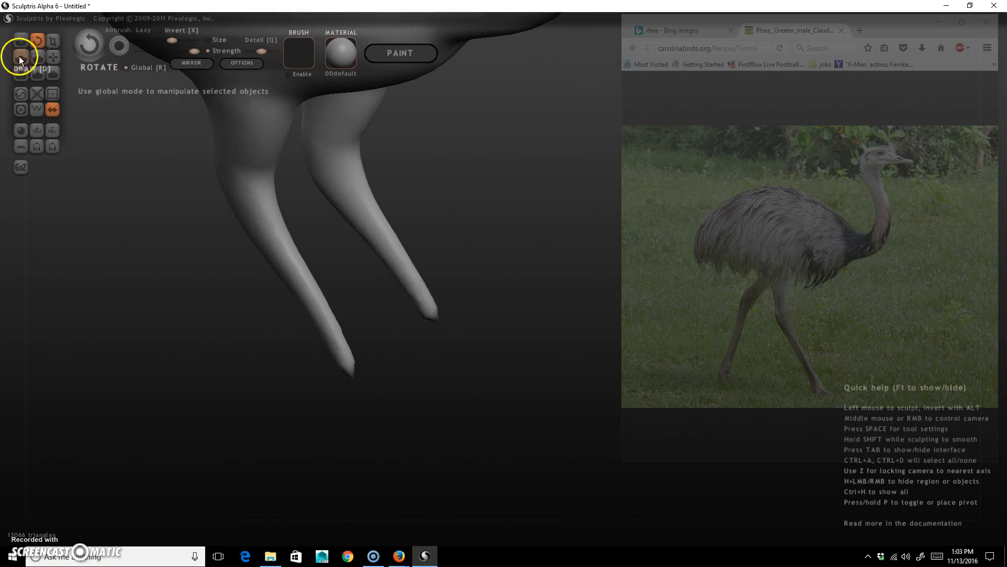
{"action": "left_click", "coordinate": [20, 57]}
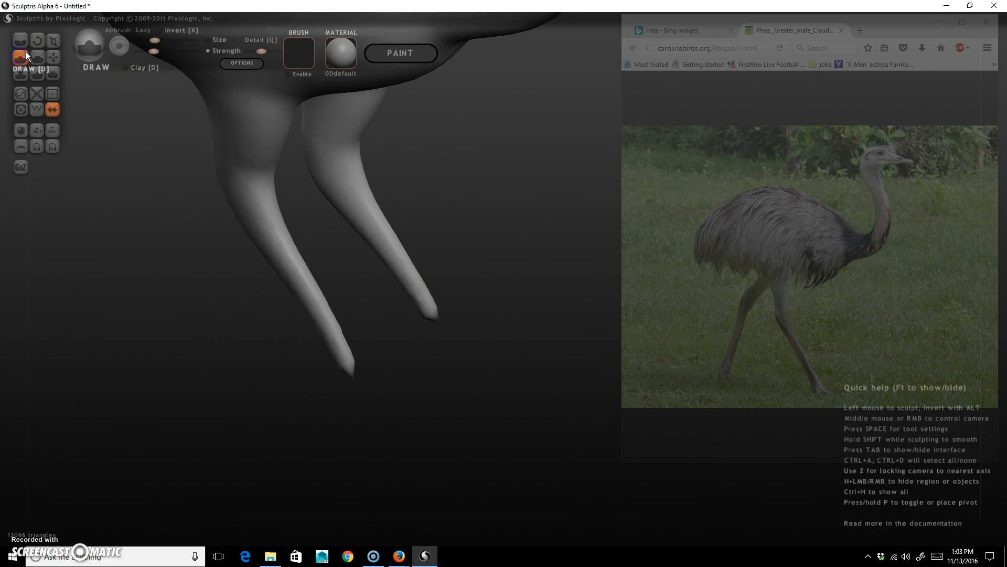
{"action": "mouse_move", "coordinate": [350, 366]}
{"action": "left_mouse_down"}
{"action": "mouse_move", "coordinate": [335, 336]}
{"action": "mouse_move", "coordinate": [342, 357]}
{"action": "mouse_move", "coordinate": [355, 359]}
{"action": "left_mouse_up"}
{"action": "mouse_move", "coordinate": [403, 418]}
{"action": "left_mouse_down"}
{"action": "mouse_move", "coordinate": [424, 416]}
{"action": "mouse_move", "coordinate": [431, 406]}
{"action": "mouse_move", "coordinate": [420, 401]}
{"action": "left_mouse_up"}
{"action": "left_click_drag", "start_coordinate": [357, 326], "coordinate": [371, 318]}
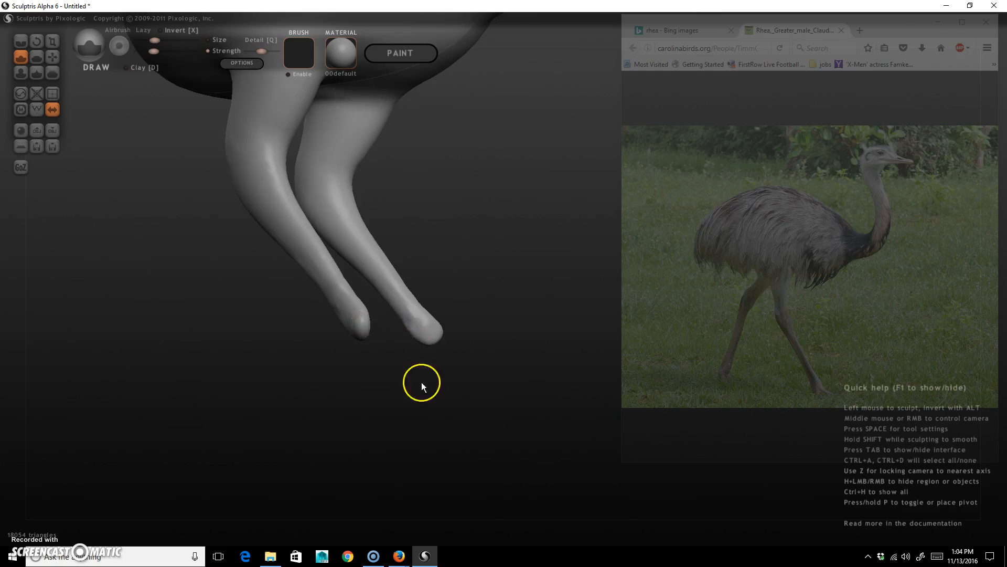
Enlarge the rounded leg ends forward into feet with further Draw strokes.
{"action": "left_click_drag", "start_coordinate": [421, 381], "coordinate": [331, 427]}
{"action": "left_click_drag", "start_coordinate": [338, 330], "coordinate": [351, 342]}
{"action": "left_click_drag", "start_coordinate": [332, 397], "coordinate": [391, 397]}
{"action": "mouse_move", "coordinate": [396, 340]}
{"action": "left_mouse_down"}
{"action": "mouse_move", "coordinate": [466, 462]}
{"action": "mouse_move", "coordinate": [463, 453]}
{"action": "left_mouse_up"}
{"action": "left_click_drag", "start_coordinate": [347, 334], "coordinate": [344, 329]}
{"action": "mouse_move", "coordinate": [353, 400]}
{"action": "left_mouse_down"}
{"action": "mouse_move", "coordinate": [411, 416]}
{"action": "mouse_move", "coordinate": [376, 369]}
{"action": "mouse_move", "coordinate": [452, 420]}
{"action": "mouse_move", "coordinate": [438, 391]}
{"action": "left_mouse_up"}
Draw three short toes along the front edge of each foot.
{"action": "left_click_drag", "start_coordinate": [343, 317], "coordinate": [342, 335]}
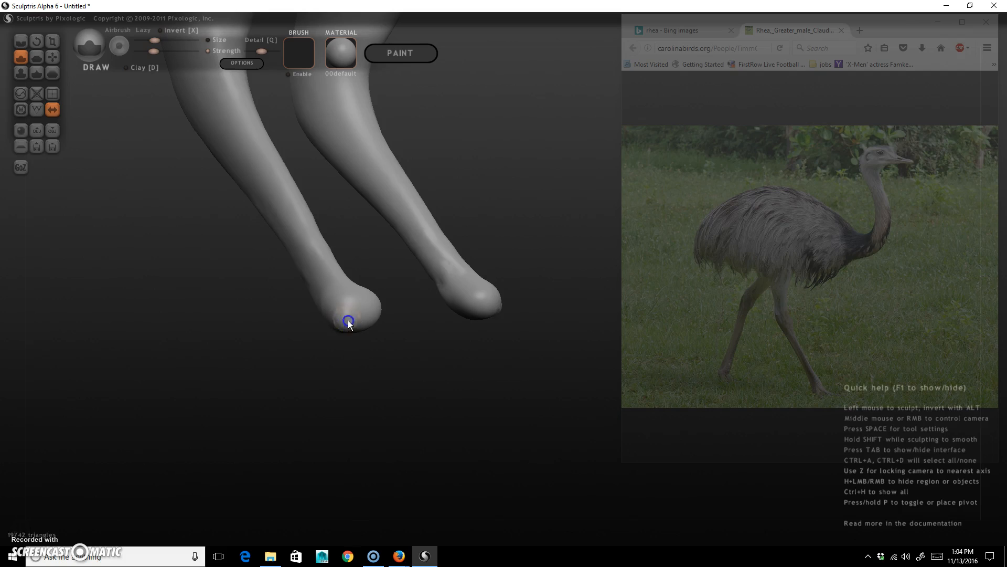
{"action": "mouse_move", "coordinate": [424, 393]}
{"action": "left_mouse_down"}
{"action": "mouse_move", "coordinate": [364, 401]}
{"action": "mouse_move", "coordinate": [359, 364]}
{"action": "left_mouse_up"}
{"action": "left_click_drag", "start_coordinate": [341, 318], "coordinate": [341, 323]}
{"action": "left_click_drag", "start_coordinate": [428, 402], "coordinate": [353, 391]}
{"action": "mouse_move", "coordinate": [380, 325]}
{"action": "left_mouse_down"}
{"action": "mouse_move", "coordinate": [393, 324]}
{"action": "mouse_move", "coordinate": [385, 338]}
{"action": "left_mouse_up"}
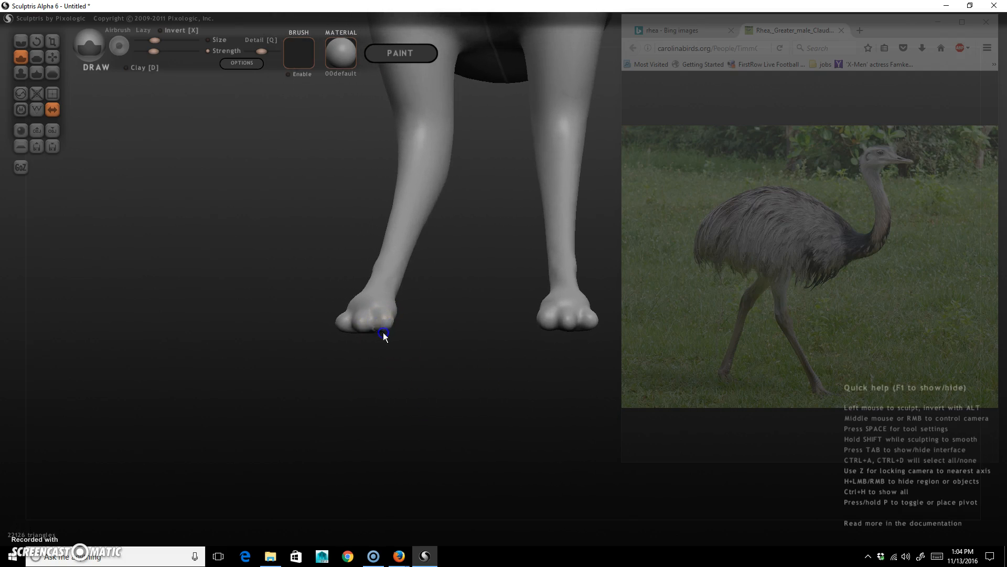
{"action": "mouse_move", "coordinate": [392, 396]}
{"action": "left_mouse_down"}
{"action": "mouse_move", "coordinate": [467, 454]}
{"action": "mouse_move", "coordinate": [442, 465]}
{"action": "mouse_move", "coordinate": [399, 351]}
{"action": "mouse_move", "coordinate": [378, 339]}
{"action": "mouse_move", "coordinate": [386, 344]}
{"action": "left_mouse_up"}
{"action": "right_click_drag", "start_coordinate": [405, 445], "coordinate": [409, 463]}
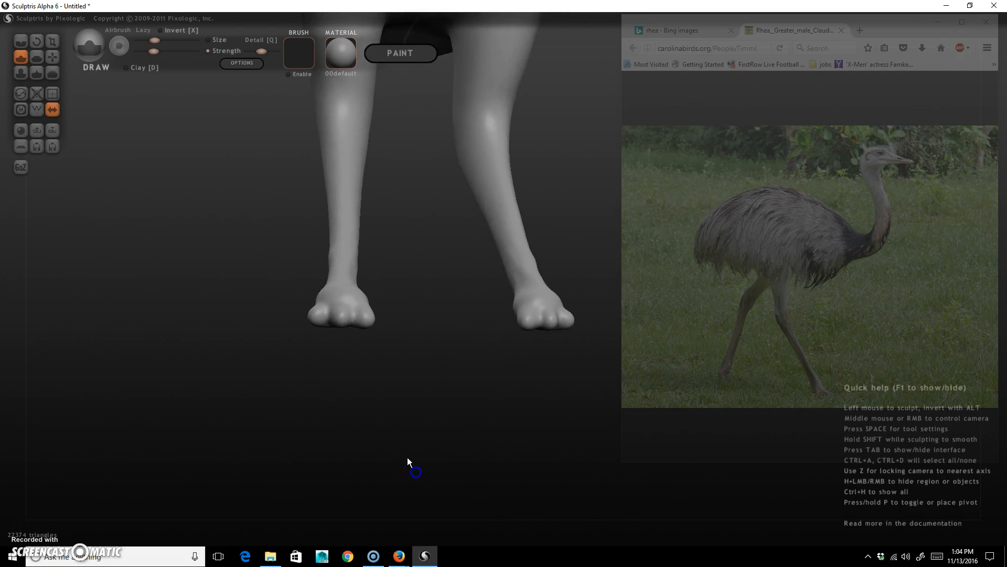
{"action": "mouse_move", "coordinate": [341, 326]}
{"action": "right_mouse_down"}
{"action": "mouse_move", "coordinate": [364, 418]}
{"action": "mouse_move", "coordinate": [363, 470]}
{"action": "mouse_move", "coordinate": [389, 429]}
{"action": "right_mouse_up"}
{"action": "left_click_drag", "start_coordinate": [314, 334], "coordinate": [342, 338]}
{"action": "mouse_move", "coordinate": [341, 337]}
{"action": "right_mouse_down"}
{"action": "mouse_move", "coordinate": [434, 400]}
{"action": "mouse_move", "coordinate": [522, 383]}
{"action": "mouse_move", "coordinate": [409, 391]}
{"action": "mouse_move", "coordinate": [380, 366]}
{"action": "mouse_move", "coordinate": [383, 322]}
{"action": "right_mouse_up"}
Pull the three toes of each foot out into long, slender toes with a smaller Grab brush.
{"action": "left_click", "coordinate": [52, 56]}
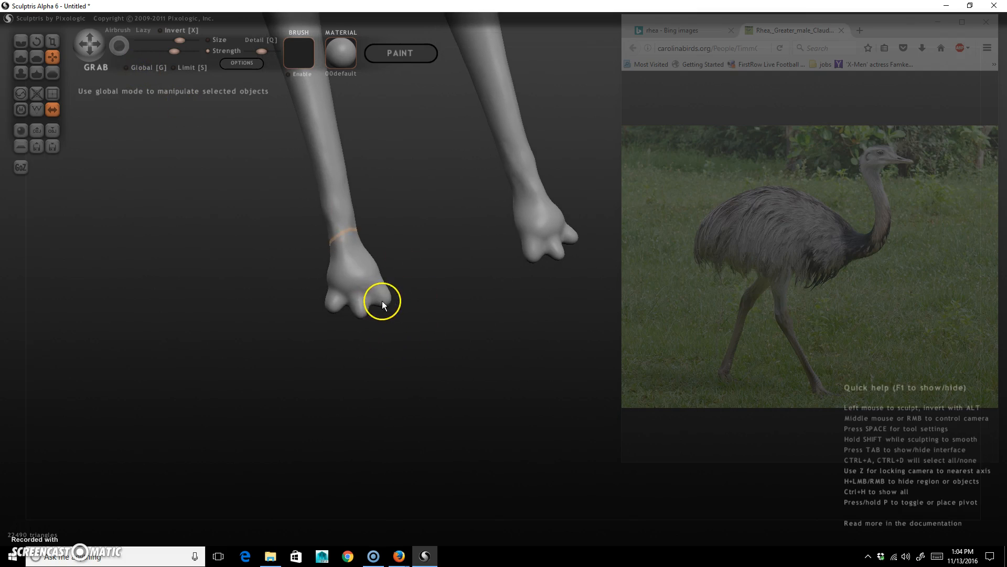
{"action": "key", "text": "space"}
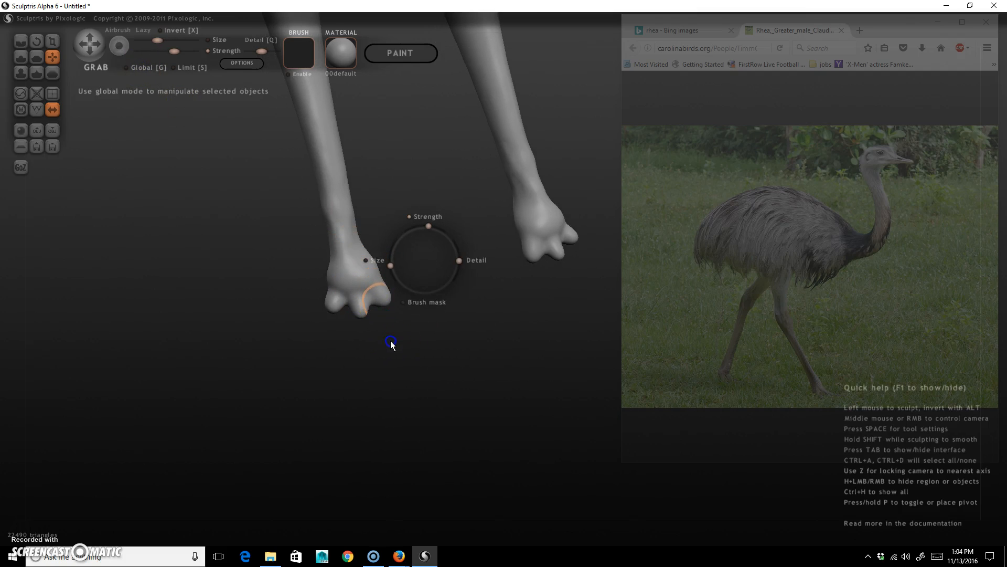
{"action": "mouse_move", "coordinate": [394, 341]}
{"action": "right_mouse_down"}
{"action": "mouse_move", "coordinate": [380, 374]}
{"action": "mouse_move", "coordinate": [398, 335]}
{"action": "right_mouse_up"}
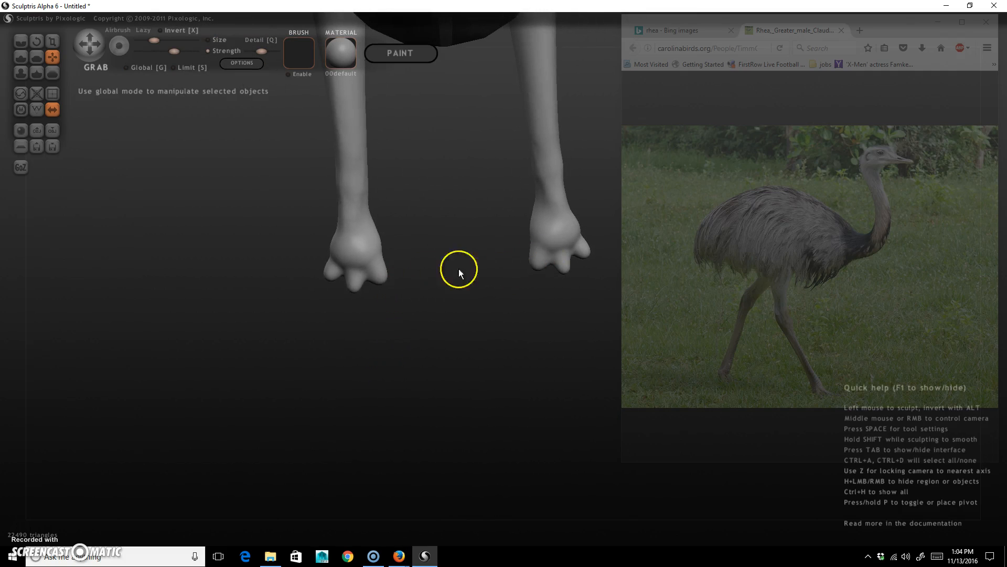
{"action": "key", "text": "space"}
{"action": "left_click_drag", "start_coordinate": [383, 276], "coordinate": [395, 309]}
{"action": "right_click_drag", "start_coordinate": [396, 313], "coordinate": [353, 340]}
{"action": "left_click_drag", "start_coordinate": [356, 305], "coordinate": [353, 352]}
{"action": "mouse_move", "coordinate": [353, 352]}
{"action": "right_mouse_down"}
{"action": "mouse_move", "coordinate": [364, 389]}
{"action": "mouse_move", "coordinate": [350, 354]}
{"action": "right_mouse_up"}
{"action": "left_click_drag", "start_coordinate": [338, 329], "coordinate": [332, 373]}
{"action": "mouse_move", "coordinate": [338, 452]}
{"action": "right_mouse_down"}
{"action": "mouse_move", "coordinate": [461, 353]}
{"action": "mouse_move", "coordinate": [513, 344]}
{"action": "mouse_move", "coordinate": [335, 378]}
{"action": "mouse_move", "coordinate": [450, 364]}
{"action": "mouse_move", "coordinate": [362, 340]}
{"action": "mouse_move", "coordinate": [213, 255]}
{"action": "mouse_move", "coordinate": [342, 404]}
{"action": "mouse_move", "coordinate": [511, 278]}
{"action": "mouse_move", "coordinate": [531, 290]}
{"action": "mouse_move", "coordinate": [488, 340]}
{"action": "mouse_move", "coordinate": [472, 330]}
{"action": "right_mouse_up"}
{"action": "key", "text": "space"}
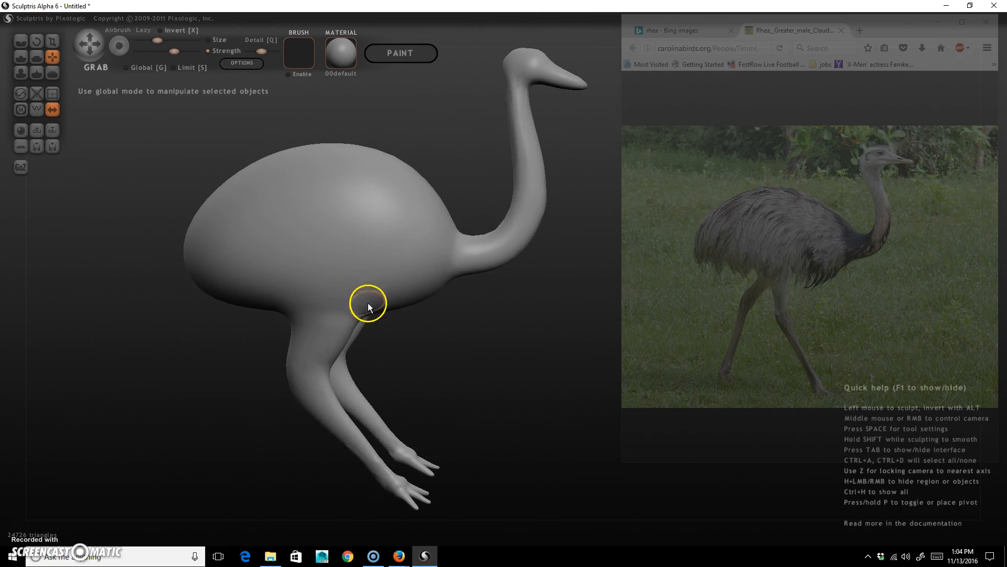
Build up an uneven raised wing shape on the side of the body with the Draw brush.
{"action": "left_click", "coordinate": [21, 57]}
{"action": "mouse_move", "coordinate": [431, 207]}
{"action": "right_mouse_down"}
{"action": "mouse_move", "coordinate": [506, 371]}
{"action": "mouse_move", "coordinate": [411, 199]}
{"action": "right_mouse_up"}
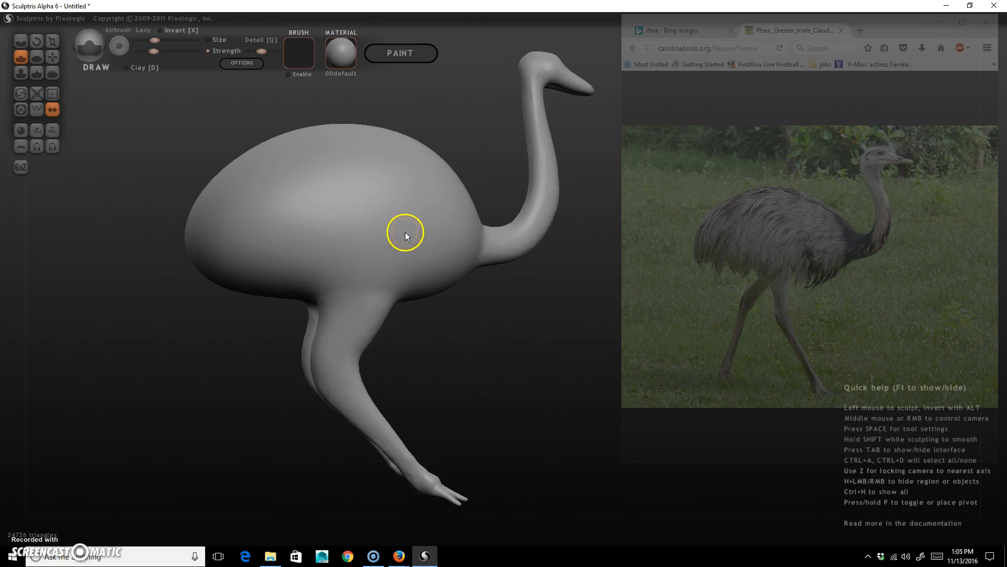
{"action": "right_click_drag", "start_coordinate": [443, 293], "coordinate": [486, 410]}
{"action": "mouse_move", "coordinate": [386, 263]}
{"action": "left_mouse_down"}
{"action": "mouse_move", "coordinate": [272, 319]}
{"action": "mouse_move", "coordinate": [328, 310]}
{"action": "mouse_move", "coordinate": [351, 276]}
{"action": "mouse_move", "coordinate": [297, 263]}
{"action": "mouse_move", "coordinate": [259, 283]}
{"action": "mouse_move", "coordinate": [287, 329]}
{"action": "mouse_move", "coordinate": [236, 299]}
{"action": "mouse_move", "coordinate": [354, 270]}
{"action": "mouse_move", "coordinate": [254, 270]}
{"action": "mouse_move", "coordinate": [286, 243]}
{"action": "mouse_move", "coordinate": [398, 246]}
{"action": "mouse_move", "coordinate": [390, 293]}
{"action": "mouse_move", "coordinate": [359, 278]}
{"action": "mouse_move", "coordinate": [357, 261]}
{"action": "mouse_move", "coordinate": [240, 267]}
{"action": "mouse_move", "coordinate": [292, 284]}
{"action": "mouse_move", "coordinate": [409, 272]}
{"action": "mouse_move", "coordinate": [388, 292]}
{"action": "mouse_move", "coordinate": [351, 288]}
{"action": "mouse_move", "coordinate": [378, 259]}
{"action": "mouse_move", "coordinate": [340, 276]}
{"action": "mouse_move", "coordinate": [411, 276]}
{"action": "mouse_move", "coordinate": [377, 295]}
{"action": "mouse_move", "coordinate": [319, 272]}
{"action": "mouse_move", "coordinate": [384, 276]}
{"action": "mouse_move", "coordinate": [360, 247]}
{"action": "mouse_move", "coordinate": [243, 292]}
{"action": "mouse_move", "coordinate": [250, 298]}
{"action": "left_mouse_up"}
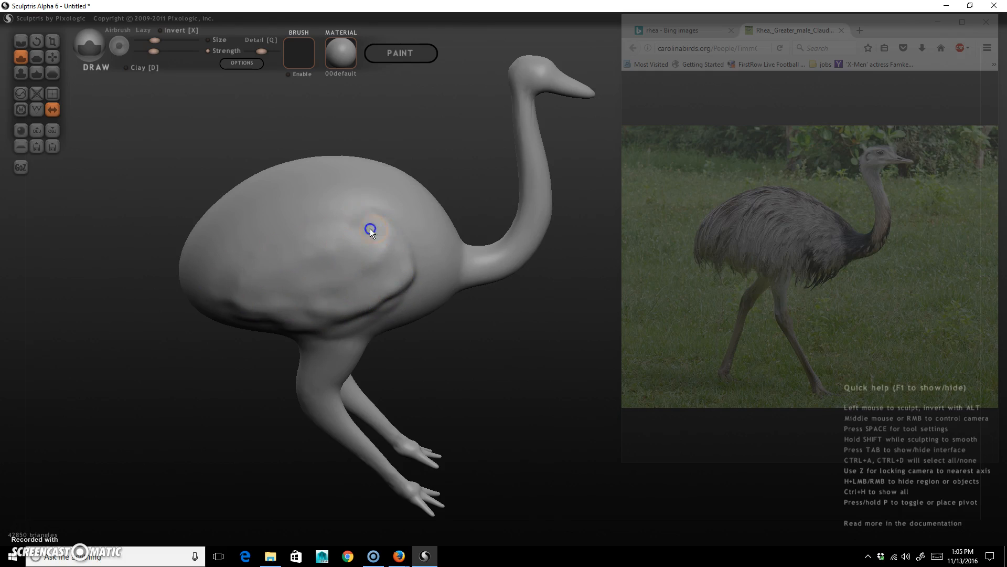
{"action": "mouse_move", "coordinate": [430, 310]}
{"action": "left_mouse_down"}
{"action": "mouse_move", "coordinate": [461, 337]}
{"action": "mouse_move", "coordinate": [423, 304]}
{"action": "left_mouse_up"}
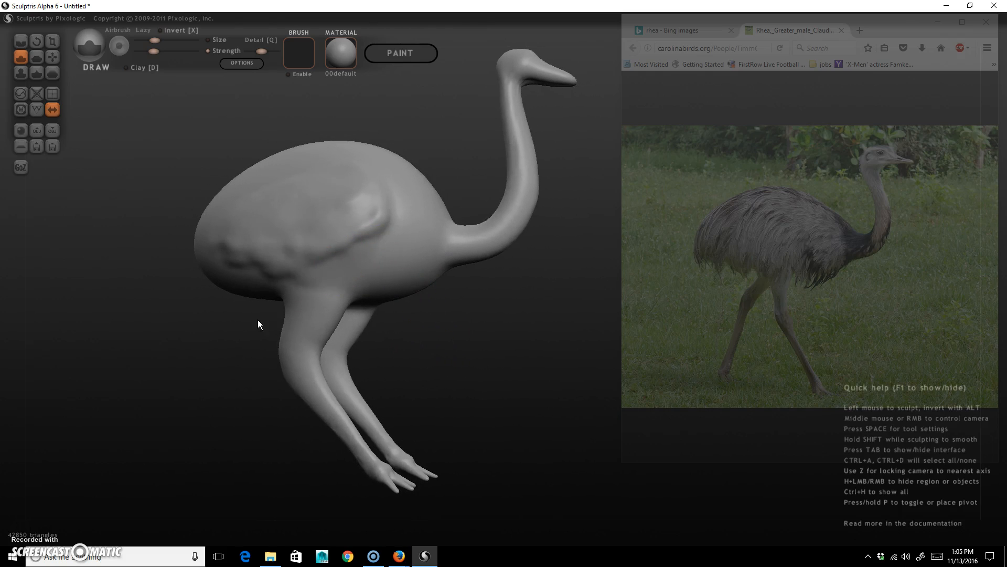
Undo the last few changes and paint a mask over the lower legs below the knees from the side.
{"action": "mouse_move", "coordinate": [519, 406]}
{"action": "left_mouse_down", "text": "alt"}
{"action": "mouse_move", "coordinate": [521, 383]}
{"action": "mouse_move", "coordinate": [499, 392]}
{"action": "mouse_move", "coordinate": [480, 360]}
{"action": "mouse_move", "coordinate": [362, 299]}
{"action": "mouse_move", "coordinate": [508, 371]}
{"action": "mouse_move", "coordinate": [484, 337]}
{"action": "mouse_move", "coordinate": [496, 334]}
{"action": "left_mouse_up", "text": "alt"}
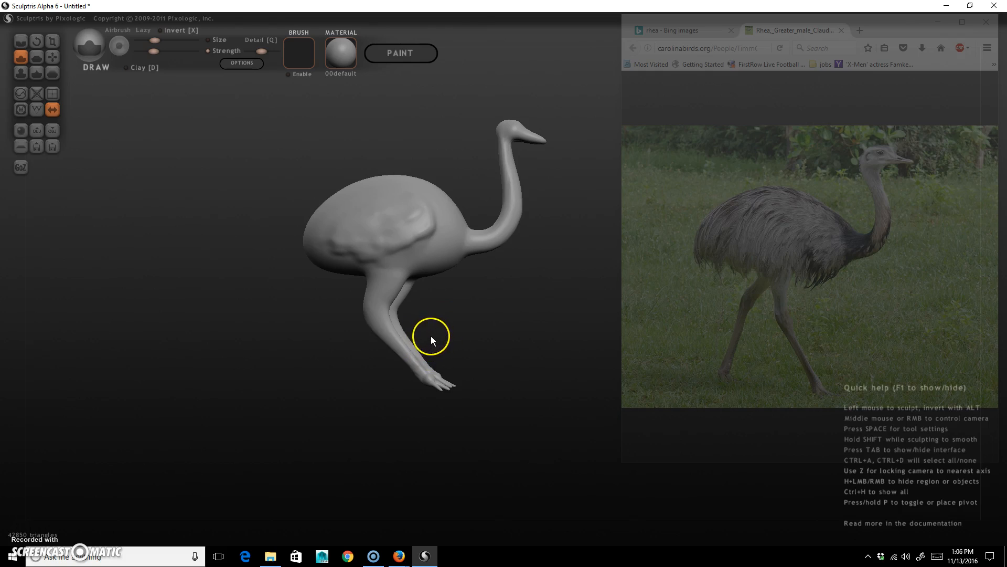
{"action": "key", "text": "ctrl"}
{"action": "key", "text": "ctrl+z"}
{"action": "key", "text": "ctrl+z"}
{"action": "key", "text": "ctrl+z"}
{"action": "key", "text": "ctrl"}
{"action": "left_click", "coordinate": [22, 111]}
{"action": "left_click_drag", "start_coordinate": [382, 325], "coordinate": [414, 362], "text": "ctrl"}
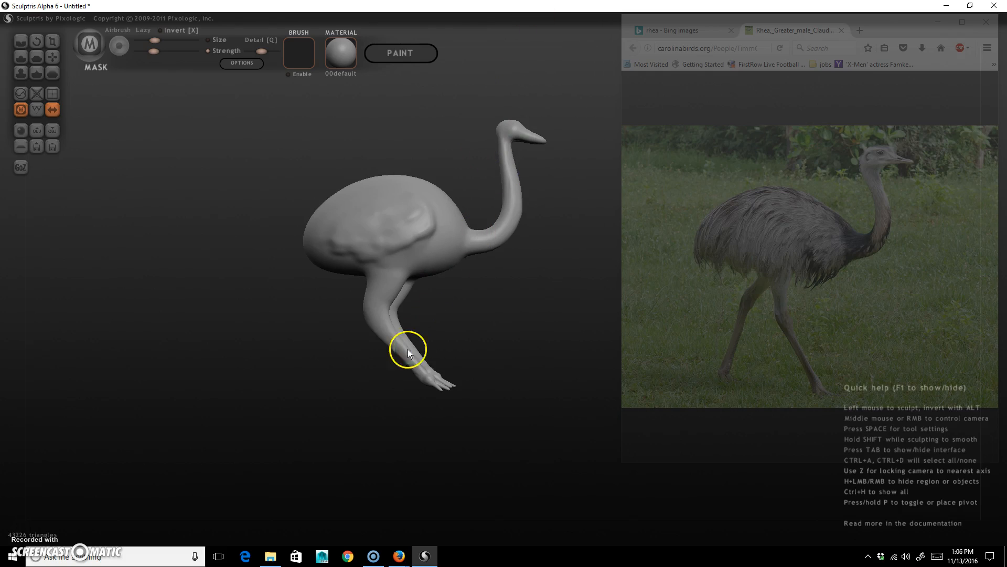
{"action": "mouse_move", "coordinate": [390, 332]}
{"action": "left_mouse_down", "text": "ctrl"}
{"action": "mouse_move", "coordinate": [438, 383]}
{"action": "mouse_move", "coordinate": [456, 386]}
{"action": "mouse_move", "coordinate": [438, 388]}
{"action": "left_mouse_up", "text": "ctrl"}
{"action": "left_click_drag", "start_coordinate": [412, 287], "coordinate": [401, 296], "text": "ctrl"}
{"action": "left_click_drag", "start_coordinate": [425, 374], "coordinate": [431, 374], "text": "ctrl"}
{"action": "mouse_move", "coordinate": [387, 336]}
{"action": "left_mouse_down", "text": "ctrl"}
{"action": "mouse_move", "coordinate": [369, 325]}
{"action": "mouse_move", "coordinate": [388, 323]}
{"action": "mouse_move", "coordinate": [369, 330]}
{"action": "left_mouse_up", "text": "ctrl"}
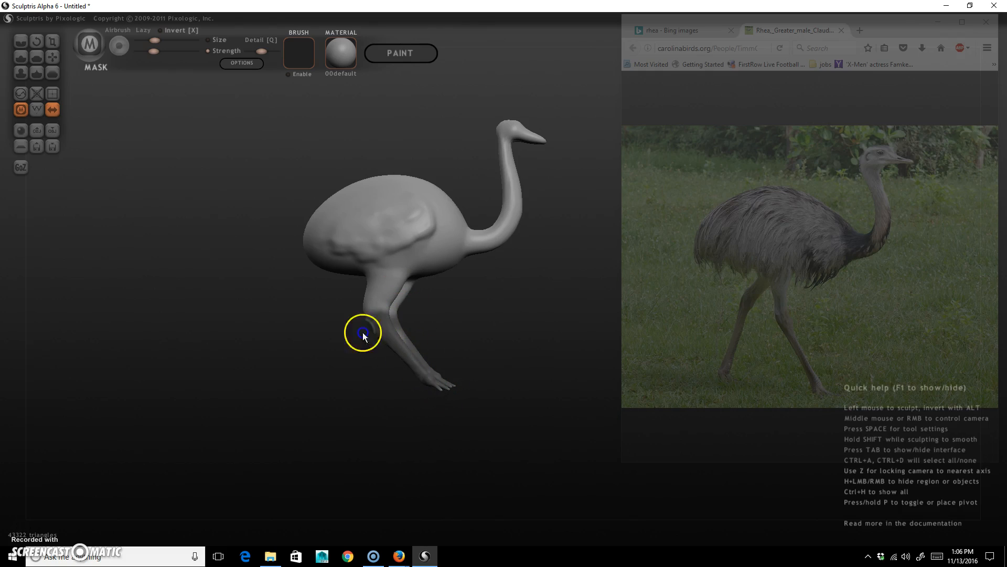
Raise the mask strength, complete the mask all around both lower legs and feet, and invert it.
{"action": "left_click", "coordinate": [156, 51]}
{"action": "left_click_drag", "start_coordinate": [155, 51], "coordinate": [226, 67]}
{"action": "left_click_drag", "start_coordinate": [472, 397], "coordinate": [390, 395]}
{"action": "left_click_drag", "start_coordinate": [478, 313], "coordinate": [477, 325]}
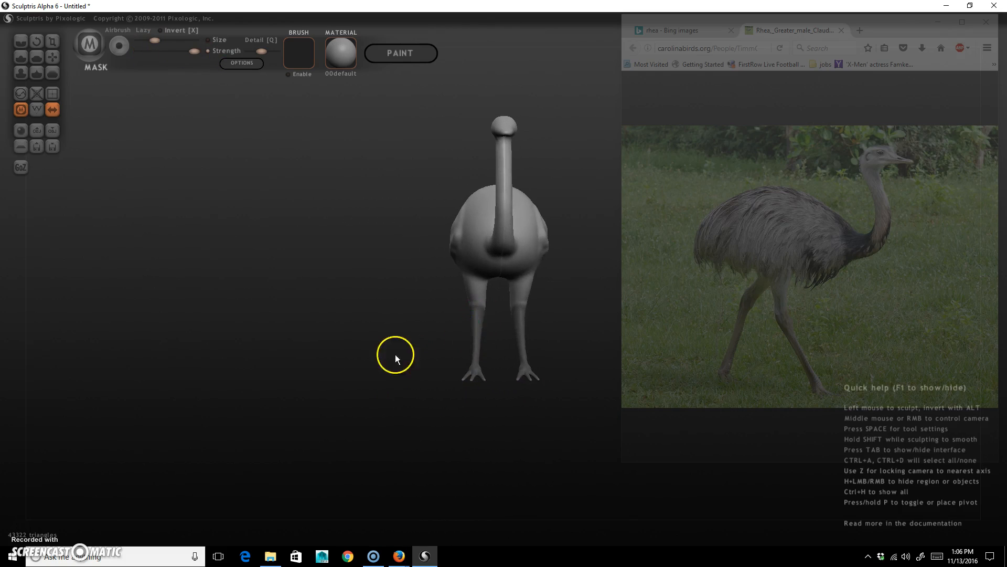
{"action": "left_click_drag", "start_coordinate": [395, 355], "coordinate": [504, 348]}
{"action": "left_click_drag", "start_coordinate": [448, 321], "coordinate": [560, 312]}
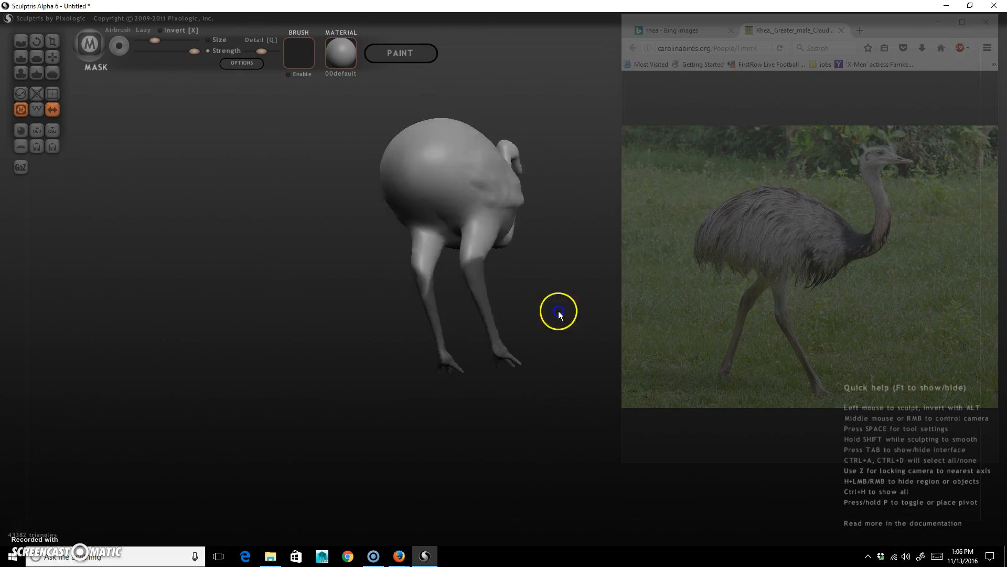
{"action": "left_click_drag", "start_coordinate": [512, 274], "coordinate": [510, 280]}
{"action": "left_click_drag", "start_coordinate": [489, 336], "coordinate": [587, 297]}
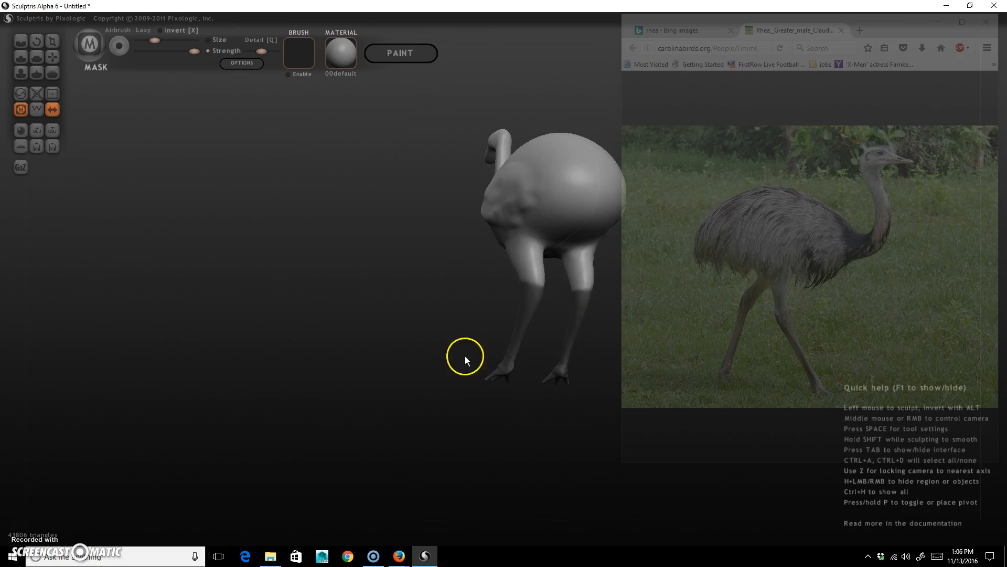
{"action": "left_click_drag", "start_coordinate": [465, 356], "coordinate": [254, 348]}
{"action": "left_click_drag", "start_coordinate": [530, 292], "coordinate": [506, 329]}
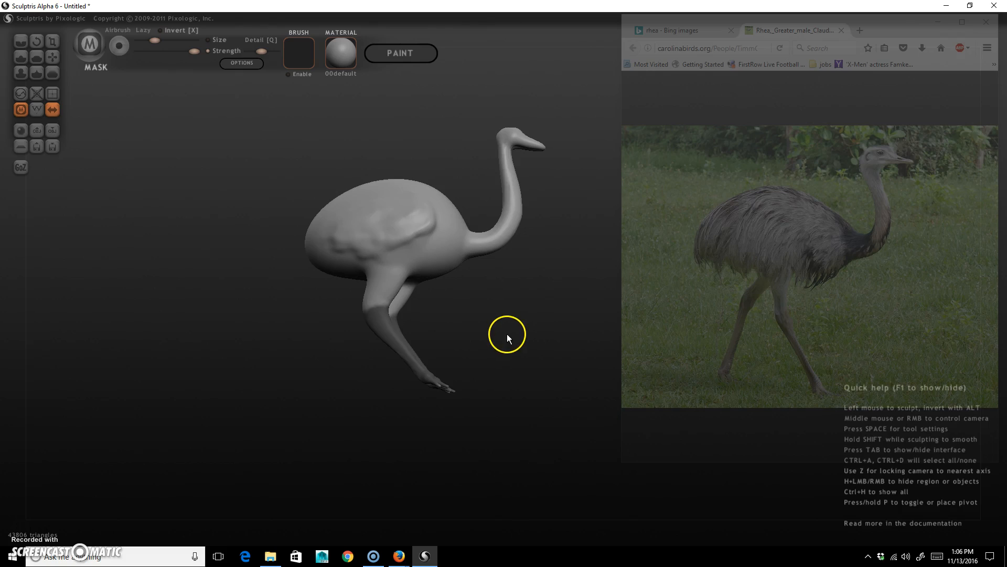
{"action": "left_click", "coordinate": [508, 332], "text": "ctrl"}
{"action": "mouse_move", "coordinate": [503, 321]}
{"action": "left_mouse_down"}
{"action": "mouse_move", "coordinate": [493, 342]}
{"action": "mouse_move", "coordinate": [504, 326]}
{"action": "mouse_move", "coordinate": [513, 337]}
{"action": "left_mouse_up"}
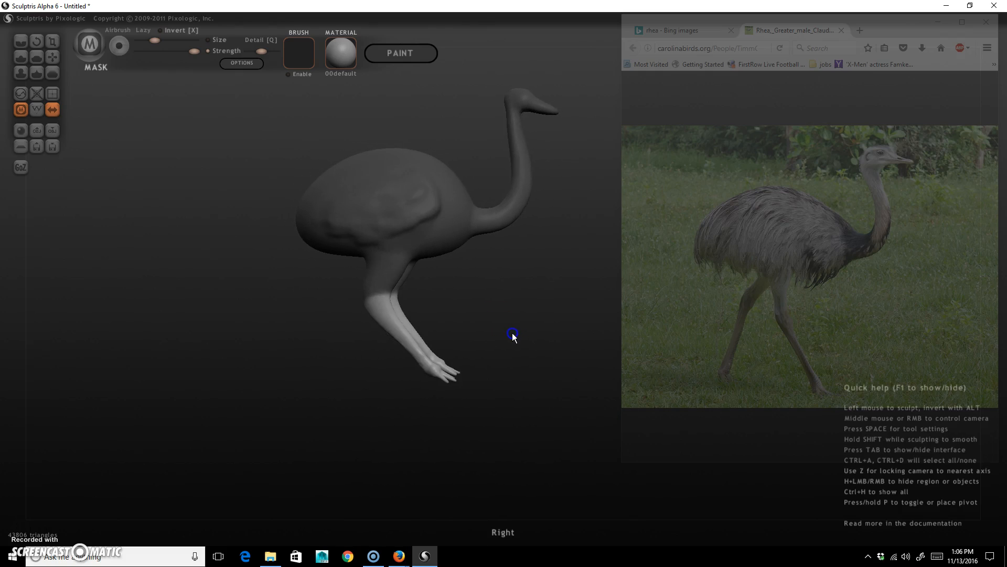
Try to swing the unmasked lower legs backward about the knees with the Rotate tool in global mode.
{"action": "left_click", "coordinate": [41, 40]}
{"action": "left_click", "coordinate": [141, 68]}
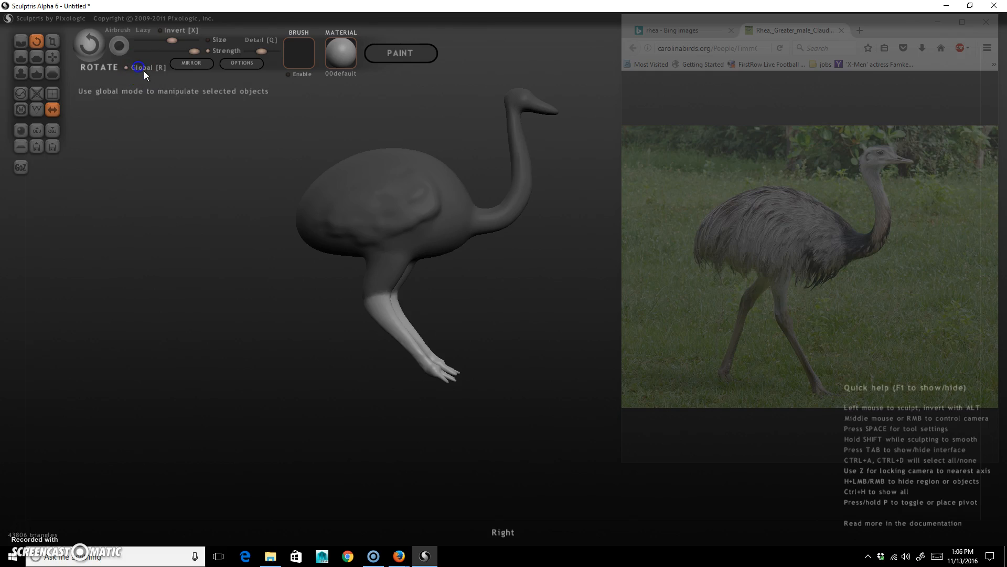
{"action": "left_click_drag", "start_coordinate": [380, 297], "coordinate": [377, 366]}
{"action": "left_click_drag", "start_coordinate": [504, 450], "coordinate": [496, 418]}
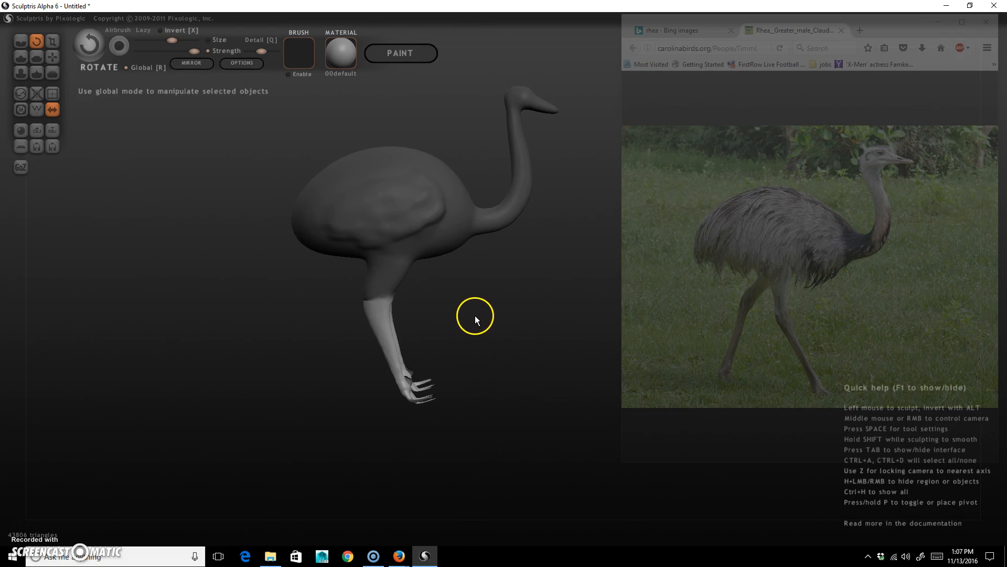
{"action": "left_click_drag", "start_coordinate": [400, 313], "coordinate": [409, 308]}
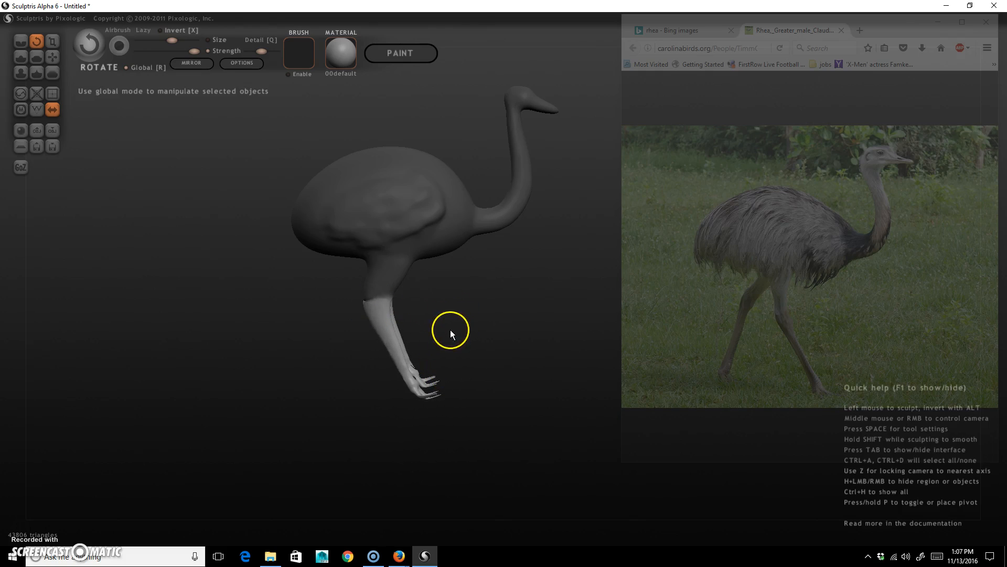
Try to unmask both thighs and rotate the whole legs backward from the hips.
{"action": "right_click_drag", "start_coordinate": [379, 298], "coordinate": [389, 327], "text": "ctrl"}
{"action": "key", "text": "space"}
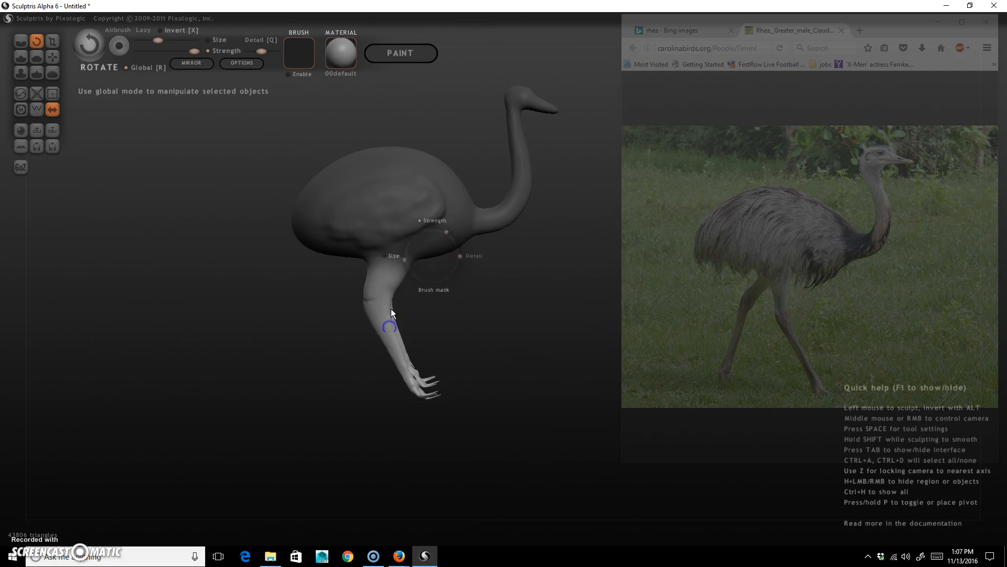
{"action": "right_click_drag", "start_coordinate": [388, 277], "coordinate": [402, 278], "text": "ctrl"}
{"action": "right_click_drag", "start_coordinate": [446, 324], "coordinate": [333, 353]}
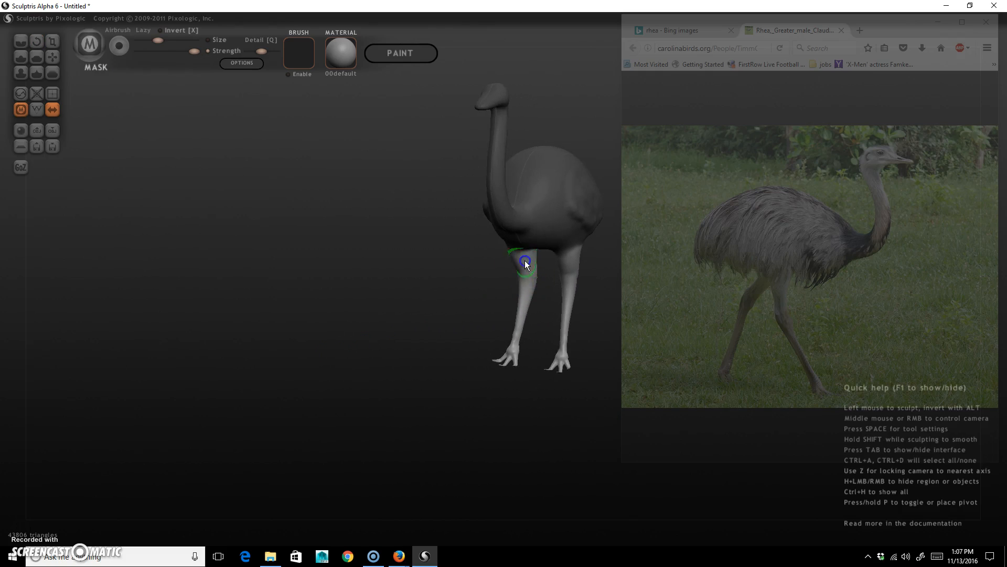
{"action": "right_click_drag", "start_coordinate": [513, 304], "coordinate": [587, 329]}
{"action": "key", "text": "z"}
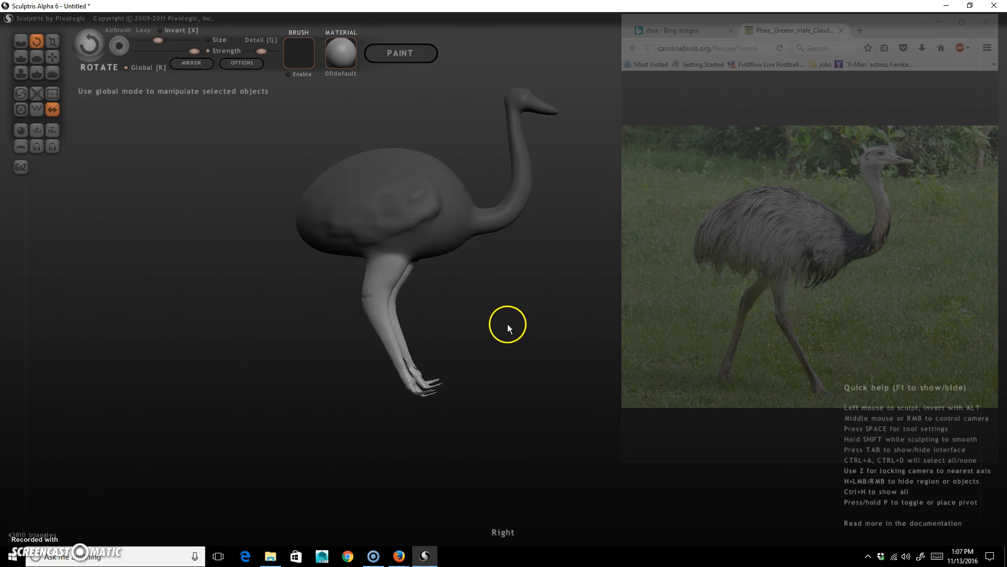
{"action": "right_click_drag", "start_coordinate": [502, 329], "coordinate": [560, 357]}
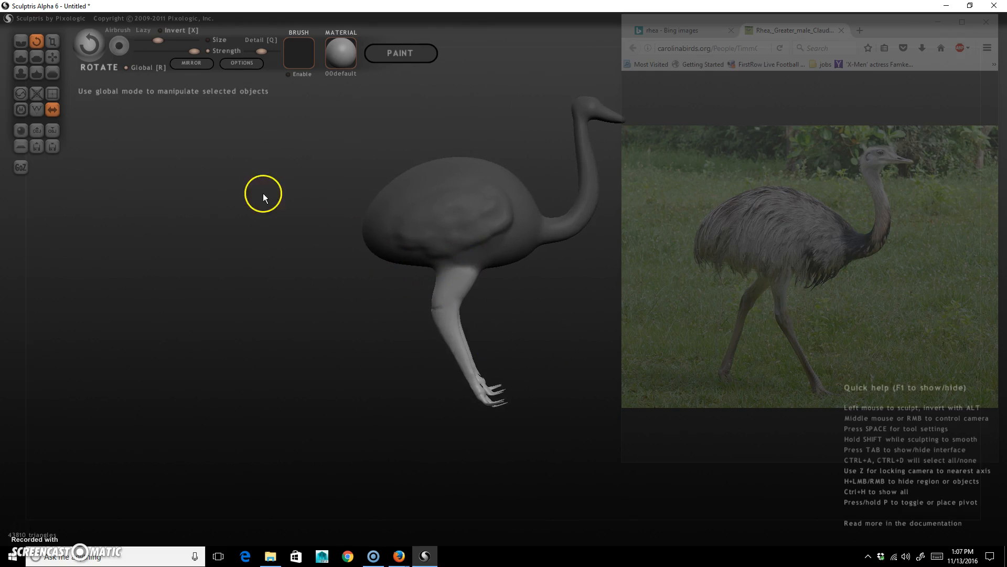
{"action": "left_click_drag", "start_coordinate": [464, 268], "coordinate": [402, 401]}
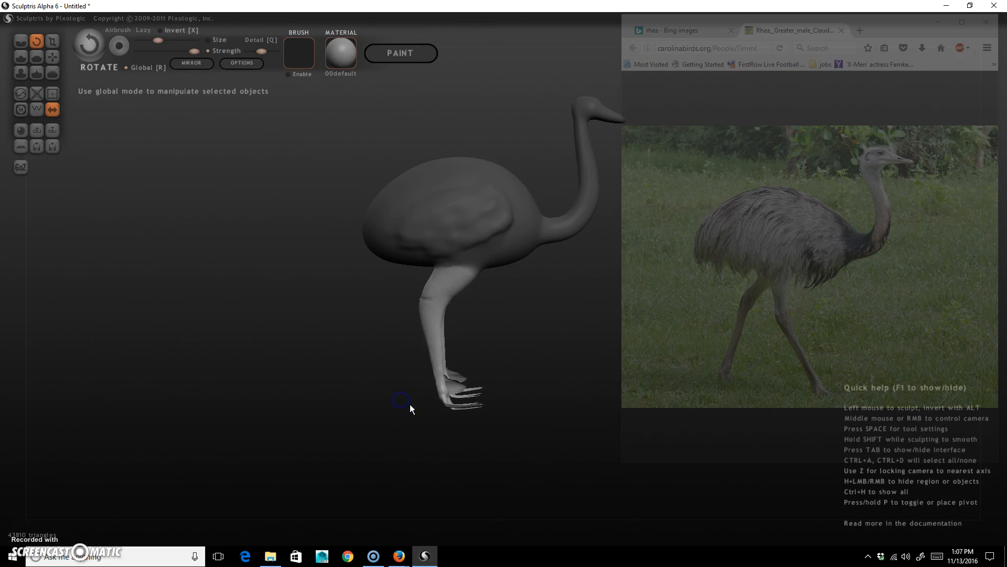
Try to adjust the rotated legs and feet with the Grab tool.
{"action": "left_click", "coordinate": [53, 57]}
{"action": "left_click_drag", "start_coordinate": [443, 284], "coordinate": [459, 290]}
{"action": "right_click_drag", "start_coordinate": [552, 366], "coordinate": [504, 373]}
{"action": "mouse_move", "coordinate": [473, 400]}
{"action": "left_mouse_down"}
{"action": "mouse_move", "coordinate": [487, 413]}
{"action": "mouse_move", "coordinate": [503, 396]}
{"action": "mouse_move", "coordinate": [511, 433]}
{"action": "left_mouse_up"}
{"action": "right_click_drag", "start_coordinate": [511, 433], "coordinate": [371, 408]}
{"action": "right_click_drag", "start_coordinate": [516, 407], "coordinate": [490, 386]}
{"action": "left_click", "coordinate": [490, 386]}
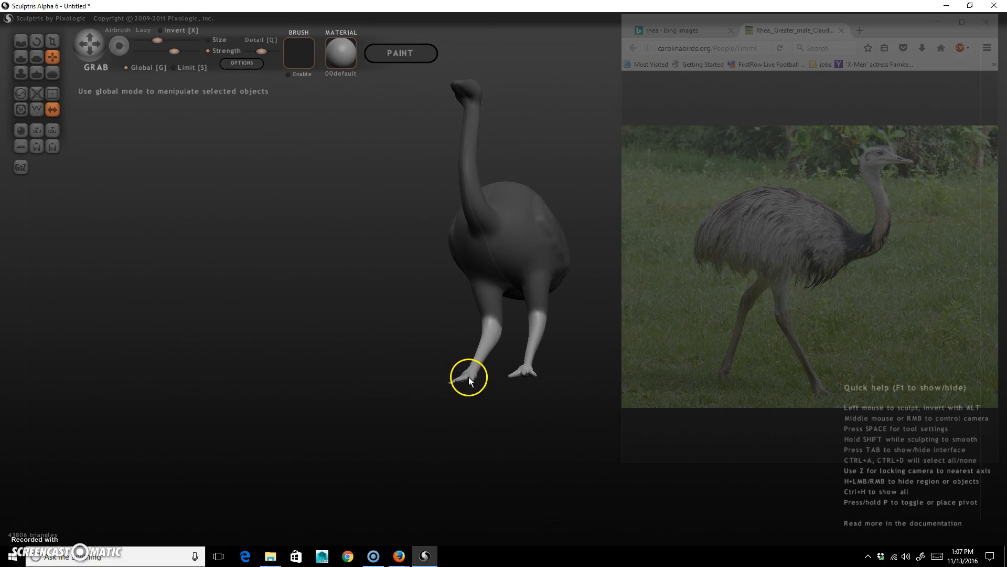
Check the mask by inverting it back and forth, and clear the stray masking from both feet.
{"action": "left_click_drag", "start_coordinate": [461, 380], "coordinate": [477, 378], "text": "shift"}
{"action": "key", "text": "ctrl+i"}
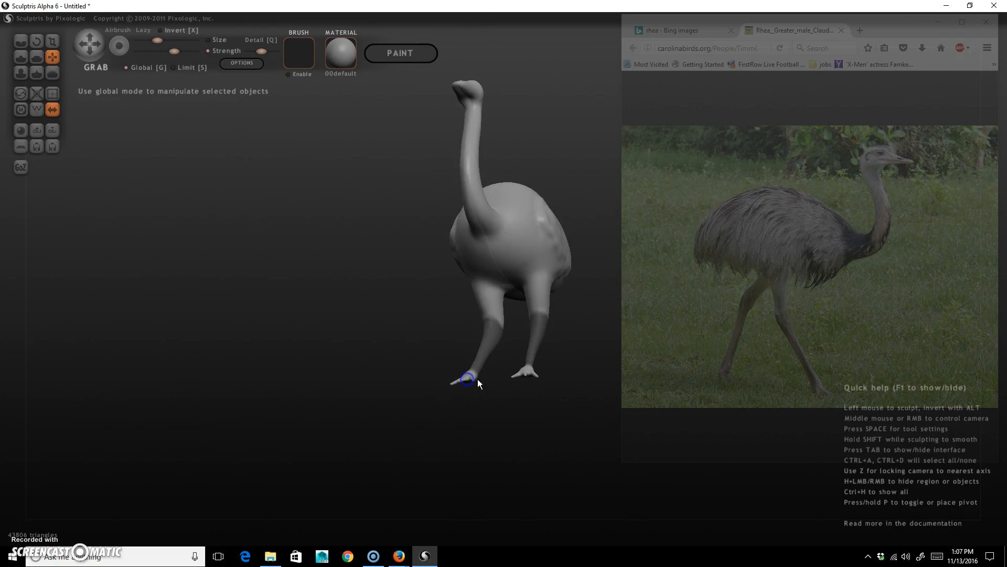
{"action": "key", "text": "ctrl+i"}
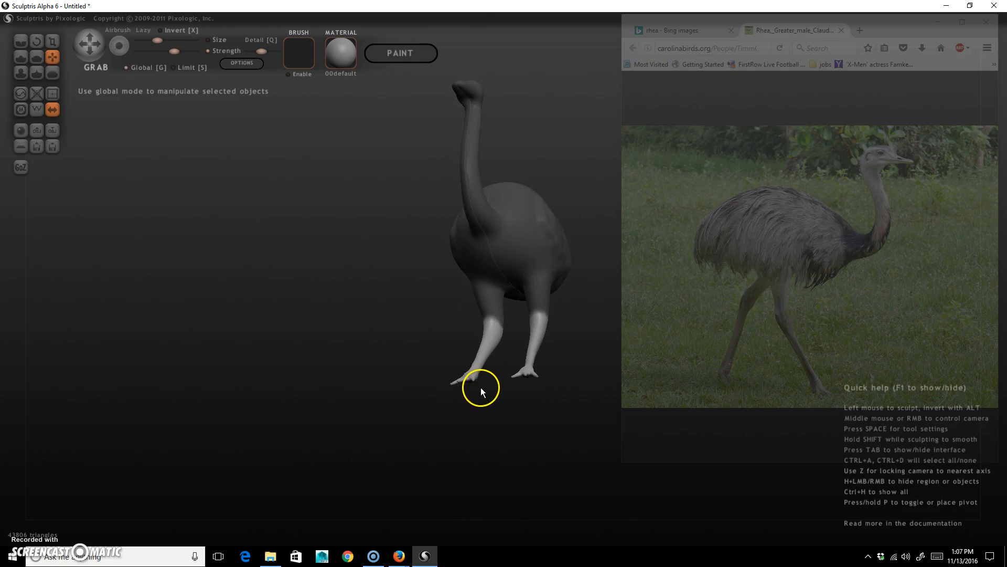
{"action": "left_click_drag", "start_coordinate": [472, 380], "coordinate": [456, 382], "text": "ctrl+alt"}
{"action": "mouse_move", "coordinate": [518, 369]}
{"action": "left_mouse_down", "text": "ctrl+alt"}
{"action": "mouse_move", "coordinate": [534, 375]}
{"action": "mouse_move", "coordinate": [511, 379]}
{"action": "left_mouse_up", "text": "ctrl+alt"}
Try to pull the unmasked lower legs outward with the Grab tool, and undo the move.
{"action": "mouse_move", "coordinate": [493, 341]}
{"action": "left_mouse_down"}
{"action": "mouse_move", "coordinate": [474, 342]}
{"action": "mouse_move", "coordinate": [502, 339]}
{"action": "mouse_move", "coordinate": [445, 347]}
{"action": "left_mouse_up"}
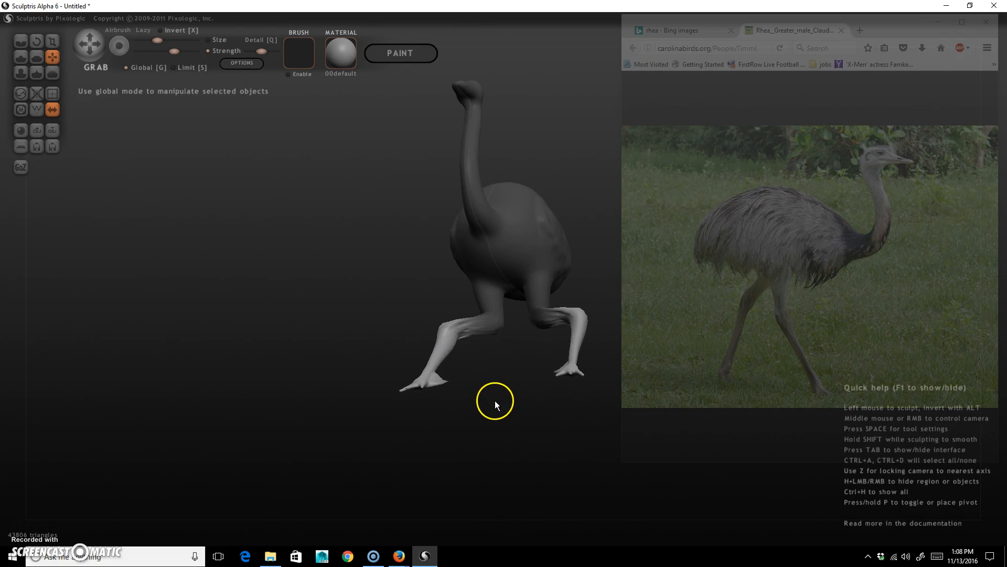
{"action": "key", "text": "ctrl+z"}
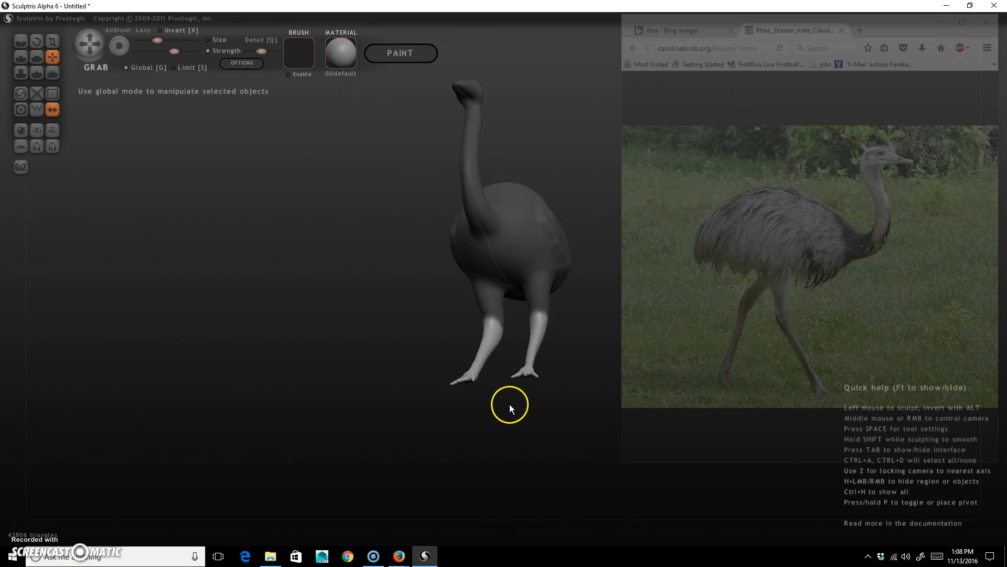
Clear the remaining masking from the undersides and toes of both feet, inverting the mask to find missed spots.
{"action": "left_click_drag", "start_coordinate": [519, 408], "coordinate": [467, 386]}
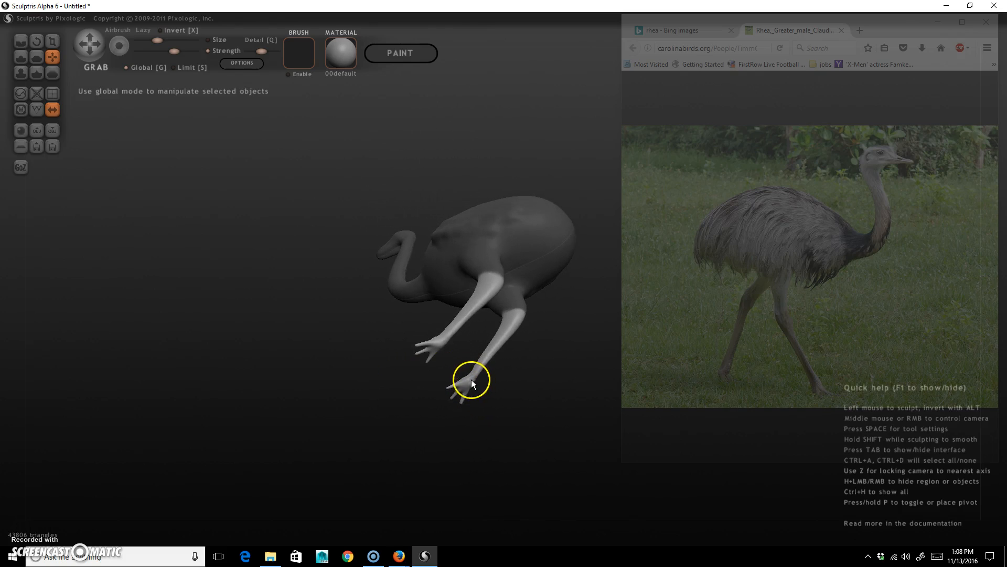
{"action": "right_click", "coordinate": [473, 384], "text": "ctrl"}
{"action": "right_click_drag", "start_coordinate": [467, 386], "coordinate": [469, 391]}
{"action": "key", "text": "ctrl+i"}
{"action": "left_click", "coordinate": [442, 350], "text": "ctrl+alt"}
{"action": "key", "text": "ctrl+z"}
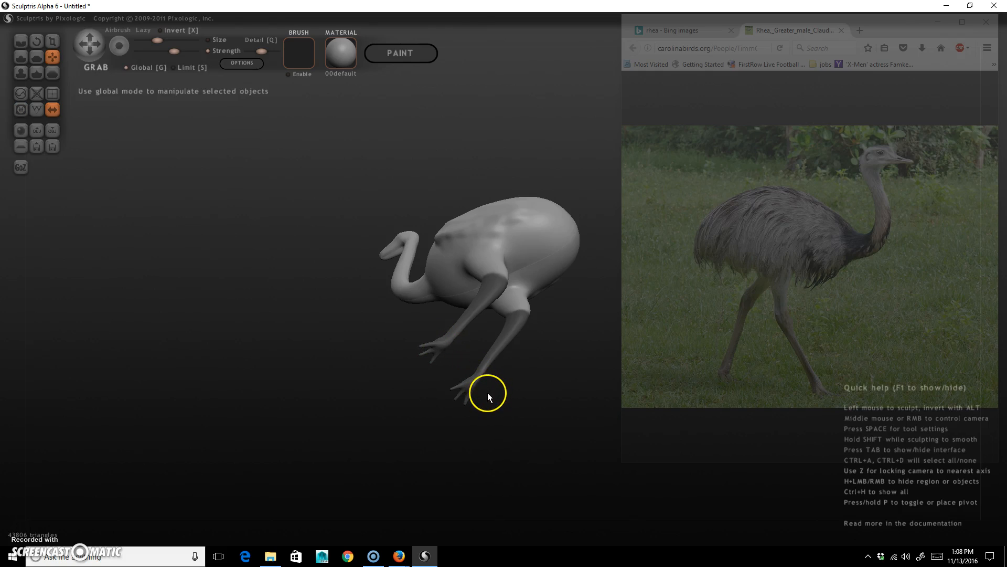
{"action": "key", "text": "ctrl+i"}
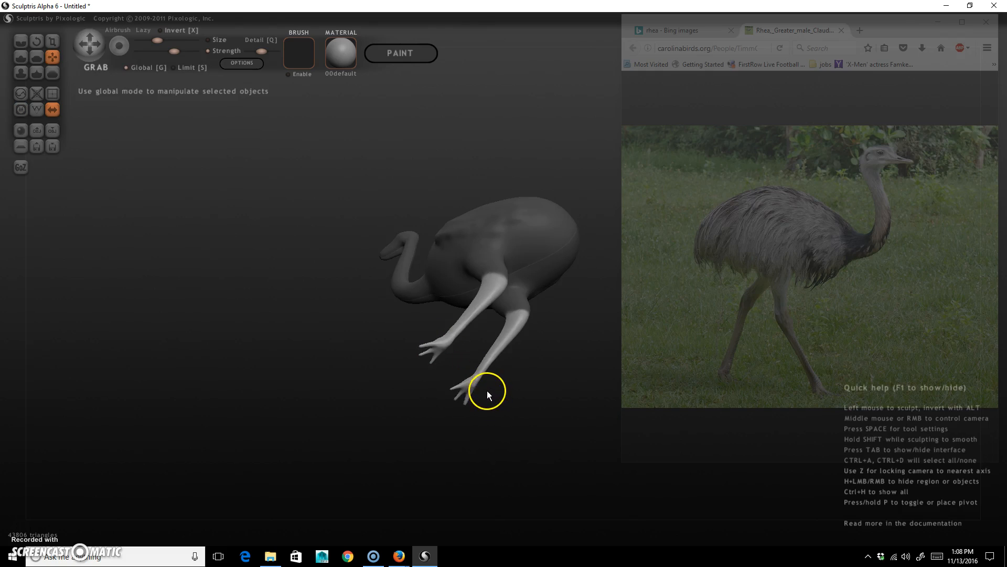
{"action": "key", "text": "ctrl"}
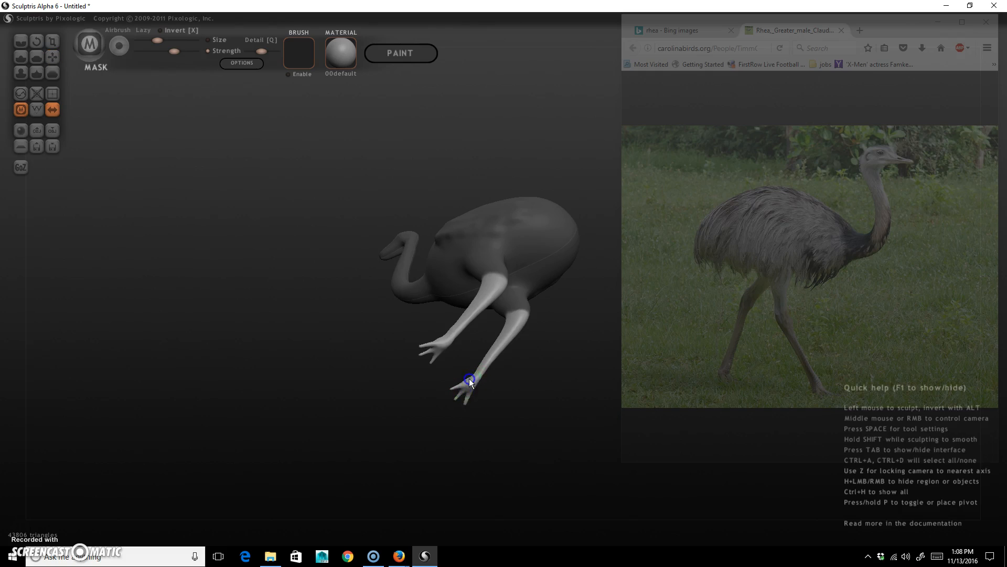
{"action": "mouse_move", "coordinate": [462, 318]}
{"action": "left_mouse_down"}
{"action": "mouse_move", "coordinate": [445, 334]}
{"action": "mouse_move", "coordinate": [469, 341]}
{"action": "left_mouse_up"}
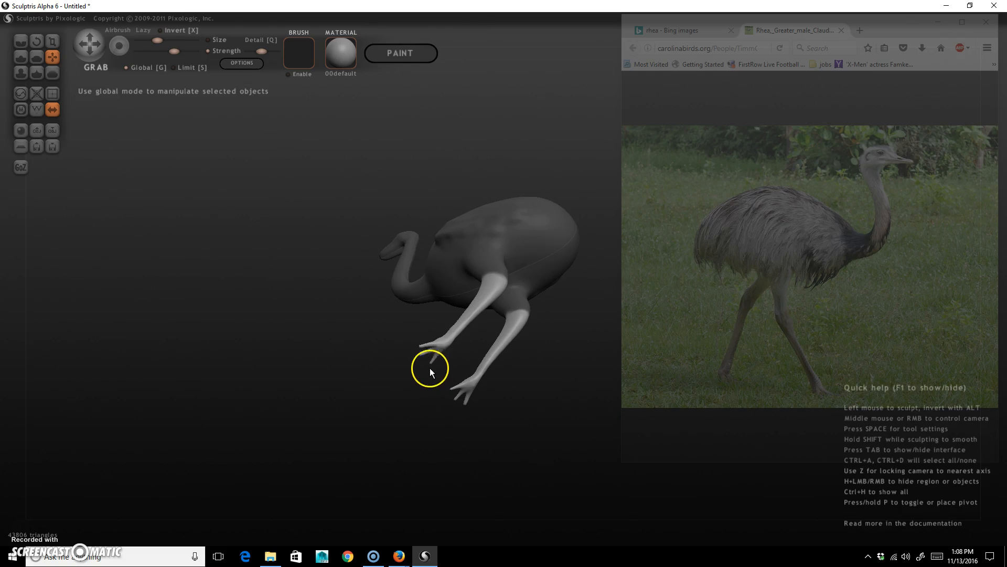
Rotate the unmasked lower legs backward about the knees in the left side view so they stand more upright.
{"action": "right_click_drag", "start_coordinate": [396, 351], "coordinate": [452, 412]}
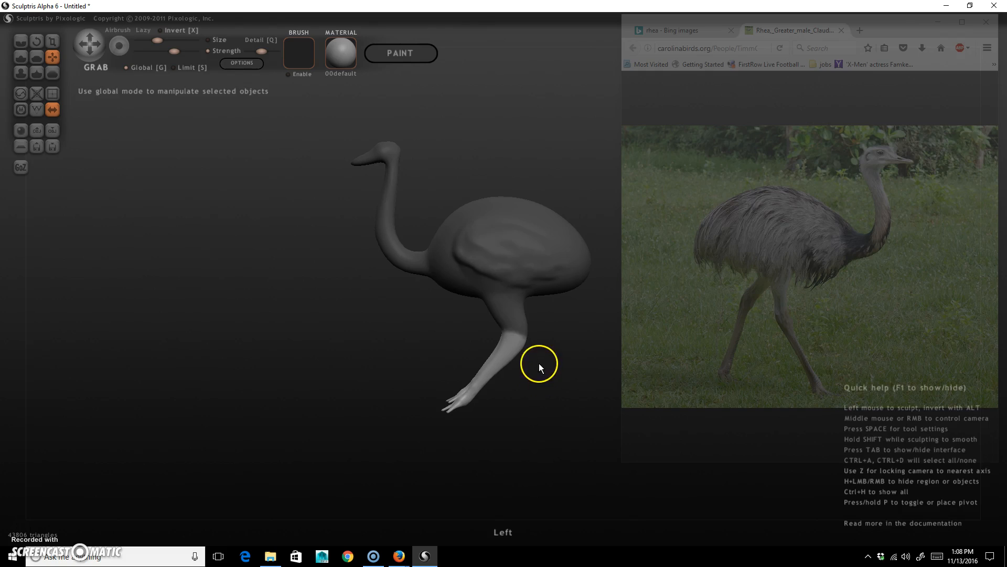
{"action": "left_click", "coordinate": [36, 41]}
{"action": "left_click_drag", "start_coordinate": [514, 331], "coordinate": [540, 373]}
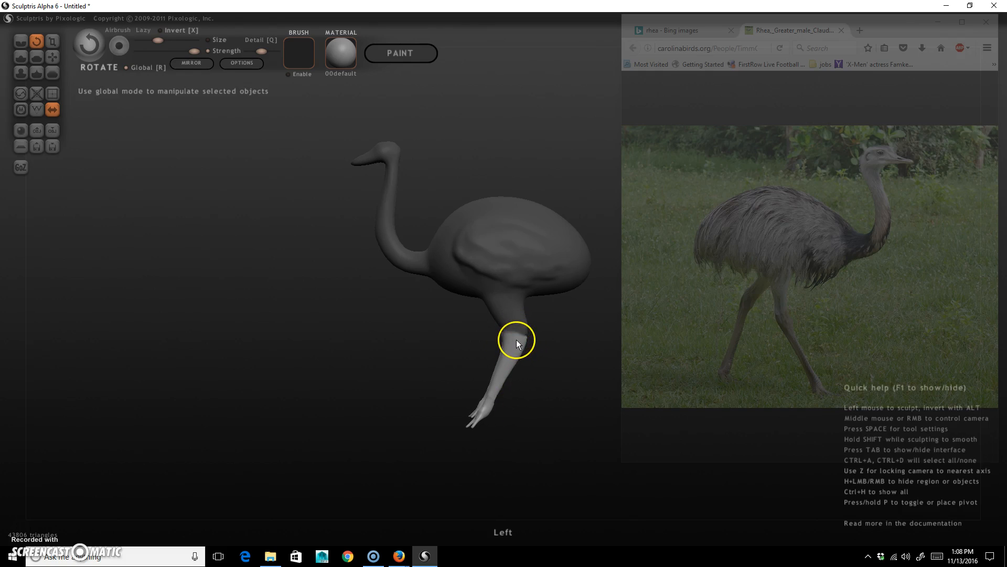
Unmask the knees and thighs of both legs up to the underside of the body.
{"action": "key", "text": "m"}
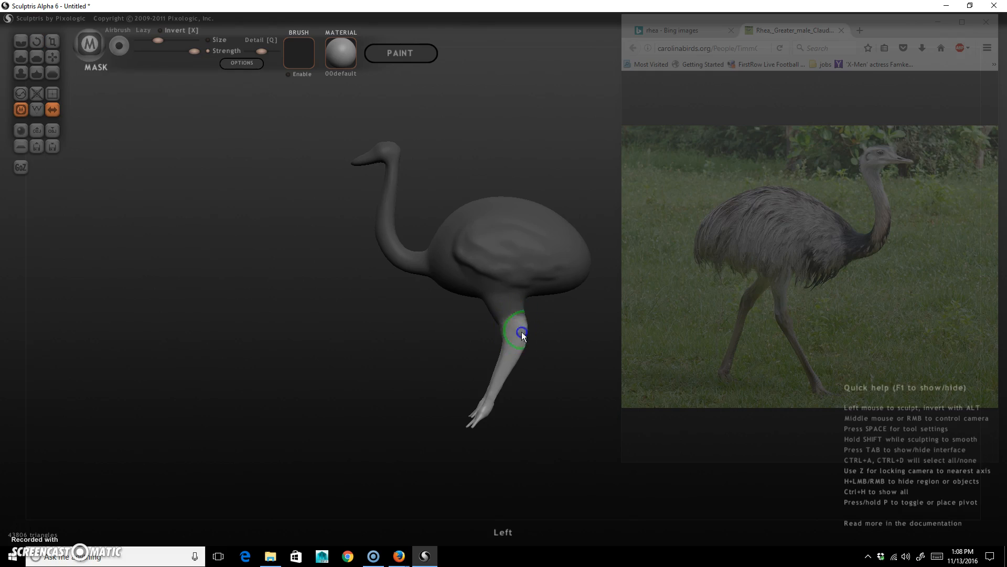
{"action": "mouse_move", "coordinate": [512, 314]}
{"action": "left_mouse_down", "text": "ctrl+alt"}
{"action": "mouse_move", "coordinate": [523, 312]}
{"action": "mouse_move", "coordinate": [519, 335]}
{"action": "left_mouse_up", "text": "ctrl+alt"}
{"action": "left_click_drag", "start_coordinate": [433, 367], "coordinate": [621, 343]}
{"action": "mouse_move", "coordinate": [517, 327]}
{"action": "left_mouse_down", "text": "ctrl"}
{"action": "mouse_move", "coordinate": [390, 377]}
{"action": "mouse_move", "coordinate": [369, 364]}
{"action": "left_mouse_up", "text": "ctrl"}
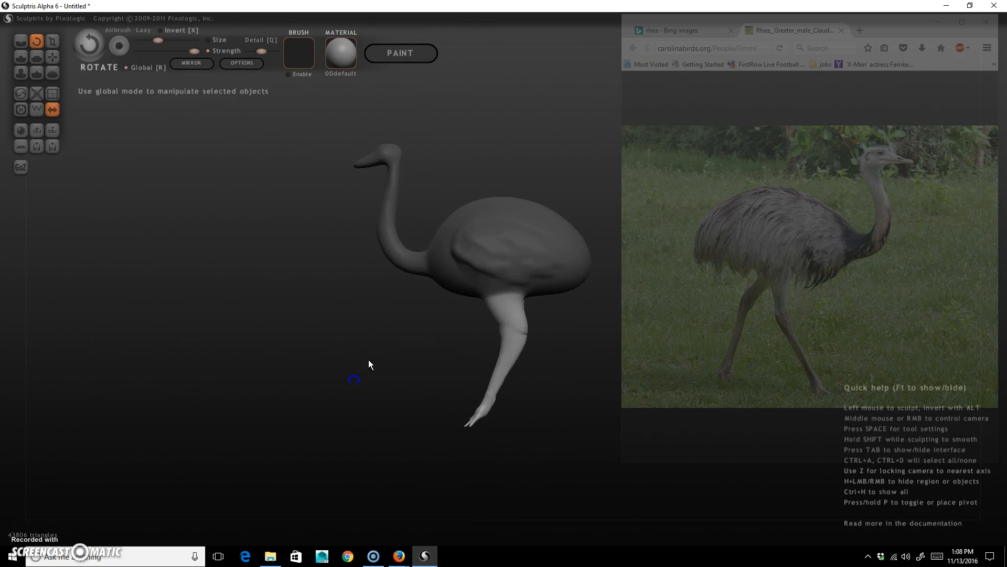
Rotate the whole unmasked legs slightly backward from the hips to bring the feet farther under the body.
{"action": "left_click_drag", "start_coordinate": [510, 303], "coordinate": [552, 387]}
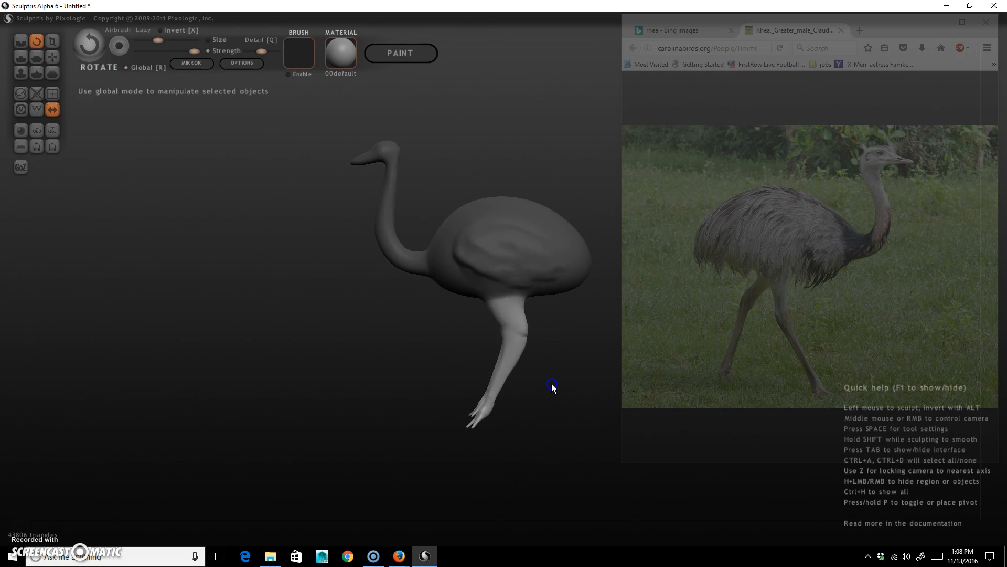
{"action": "left_click_drag", "start_coordinate": [526, 292], "coordinate": [553, 360]}
{"action": "left_click_drag", "start_coordinate": [506, 293], "coordinate": [526, 363]}
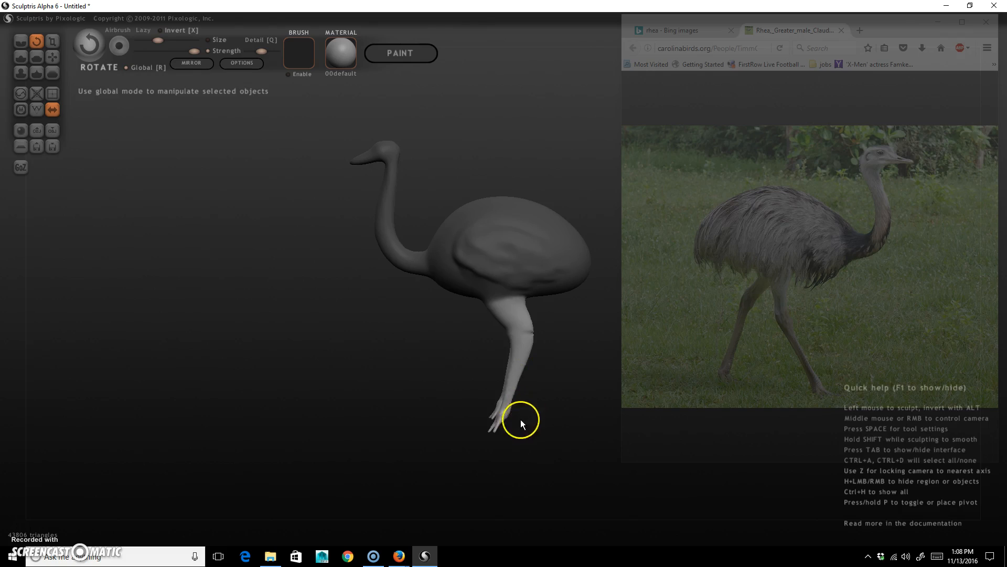
Mask the thighs and lower legs of both legs down to the ankles, leaving only the feet unmasked.
{"action": "mouse_move", "coordinate": [517, 305]}
{"action": "left_mouse_down", "text": "ctrl"}
{"action": "mouse_move", "coordinate": [501, 314]}
{"action": "mouse_move", "coordinate": [521, 360]}
{"action": "mouse_move", "coordinate": [508, 383]}
{"action": "left_mouse_up", "text": "ctrl"}
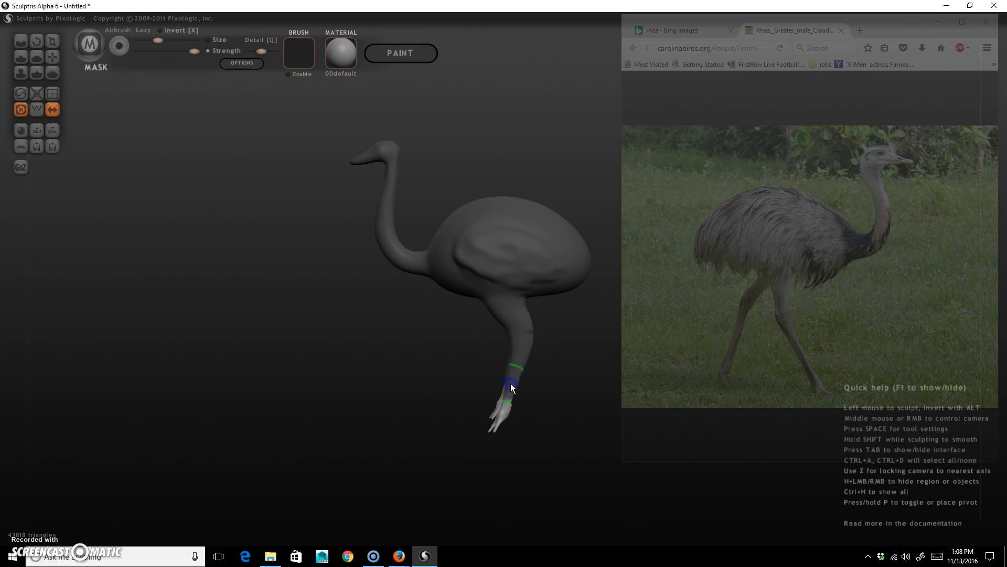
{"action": "left_click_drag", "start_coordinate": [453, 404], "coordinate": [583, 381]}
{"action": "mouse_move", "coordinate": [528, 310]}
{"action": "left_mouse_down", "text": "ctrl"}
{"action": "mouse_move", "coordinate": [522, 319]}
{"action": "mouse_move", "coordinate": [513, 304]}
{"action": "mouse_move", "coordinate": [520, 399]}
{"action": "mouse_move", "coordinate": [497, 418]}
{"action": "mouse_move", "coordinate": [392, 413]}
{"action": "left_mouse_up", "text": "ctrl"}
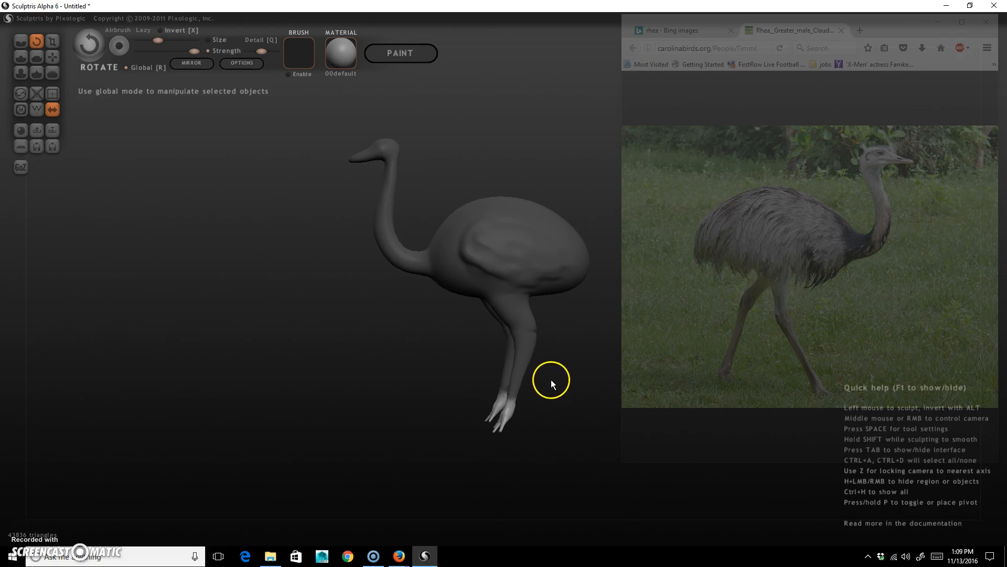
Rotate the unmasked feet about the ankles in the left side view so the toes point forward.
{"action": "mouse_move", "coordinate": [544, 409]}
{"action": "left_mouse_down"}
{"action": "mouse_move", "coordinate": [524, 424]}
{"action": "mouse_move", "coordinate": [401, 407]}
{"action": "mouse_move", "coordinate": [544, 410]}
{"action": "left_mouse_up"}
{"action": "right_click_drag", "start_coordinate": [526, 405], "coordinate": [530, 409], "text": "shift"}
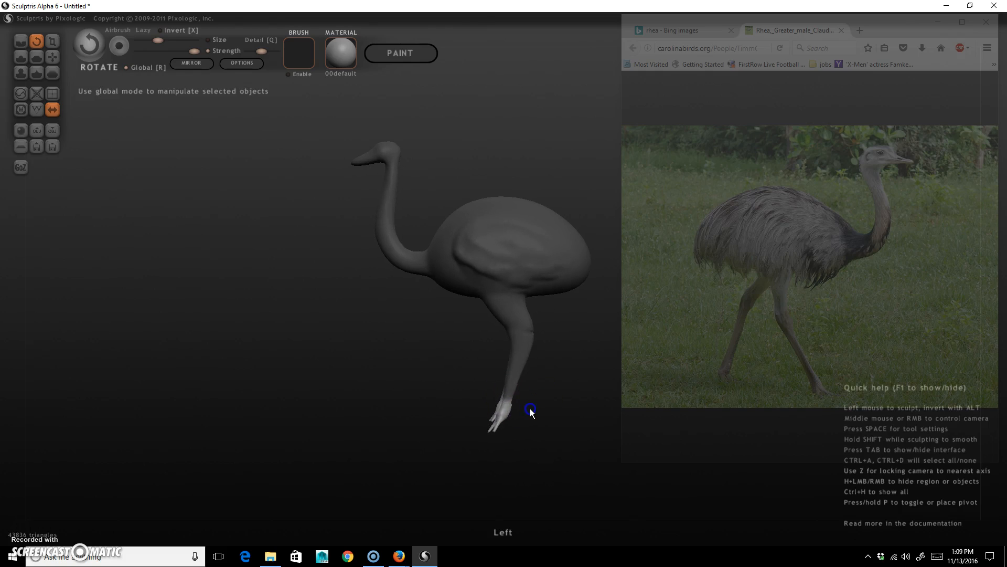
{"action": "mouse_move", "coordinate": [508, 403]}
{"action": "left_mouse_down"}
{"action": "mouse_move", "coordinate": [461, 417]}
{"action": "mouse_move", "coordinate": [549, 442]}
{"action": "mouse_move", "coordinate": [430, 446]}
{"action": "mouse_move", "coordinate": [523, 442]}
{"action": "left_mouse_up"}
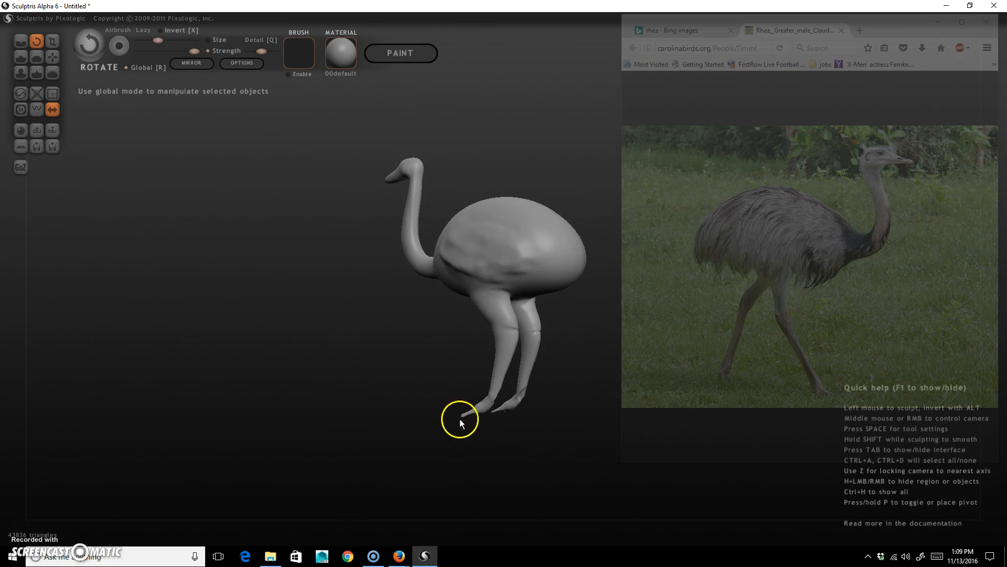
Clear the mask and smooth the creases around the knees of both legs.
{"action": "left_click_drag", "start_coordinate": [557, 382], "coordinate": [524, 336]}
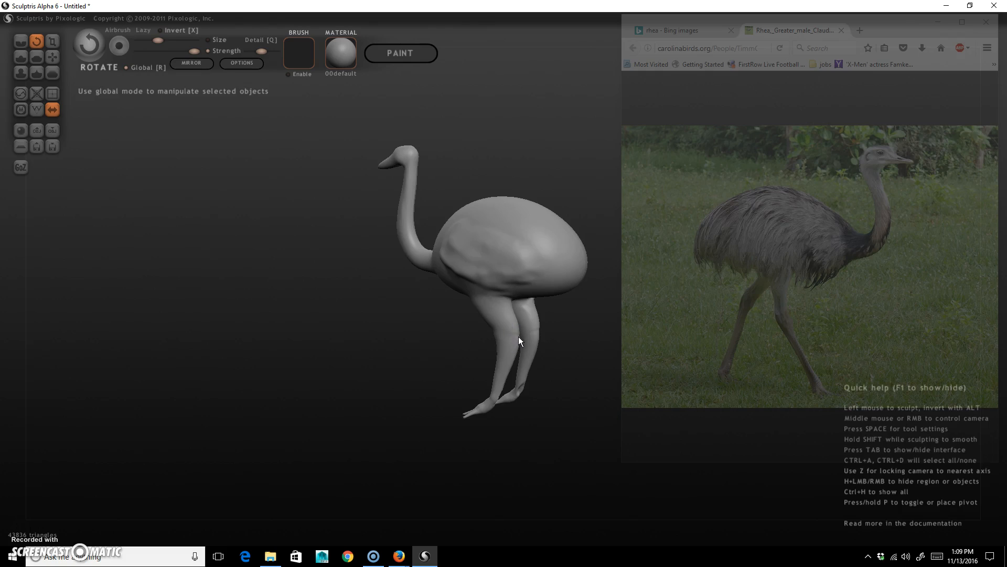
{"action": "mouse_move", "coordinate": [555, 347]}
{"action": "left_mouse_down"}
{"action": "mouse_move", "coordinate": [528, 362]}
{"action": "mouse_move", "coordinate": [522, 400]}
{"action": "mouse_move", "coordinate": [529, 439]}
{"action": "mouse_move", "coordinate": [566, 432]}
{"action": "left_mouse_up"}
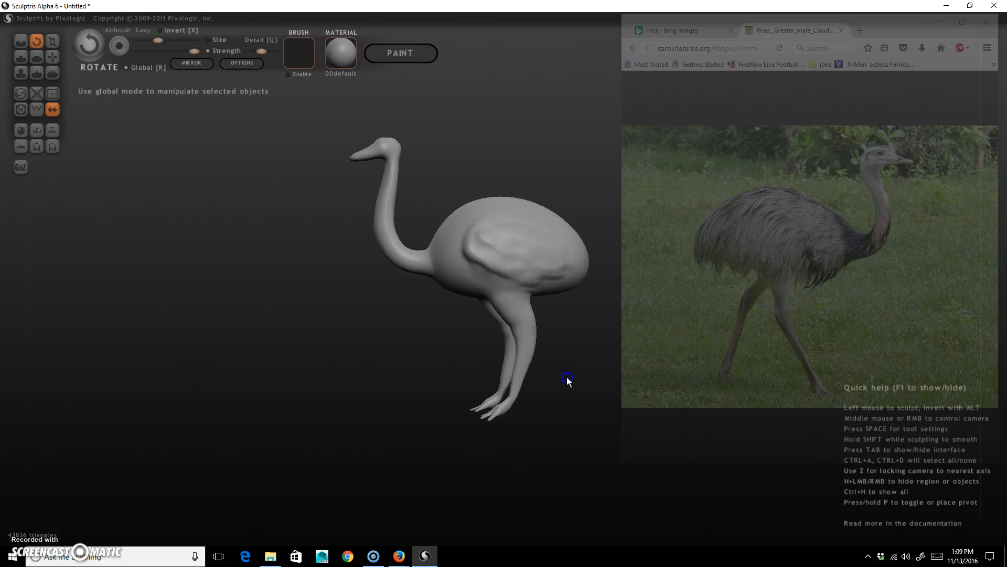
{"action": "left_click_drag", "start_coordinate": [567, 380], "coordinate": [569, 362]}
{"action": "right_click_drag", "start_coordinate": [562, 366], "coordinate": [527, 367]}
{"action": "right_click_drag", "start_coordinate": [527, 367], "coordinate": [578, 398], "text": "ctrl"}
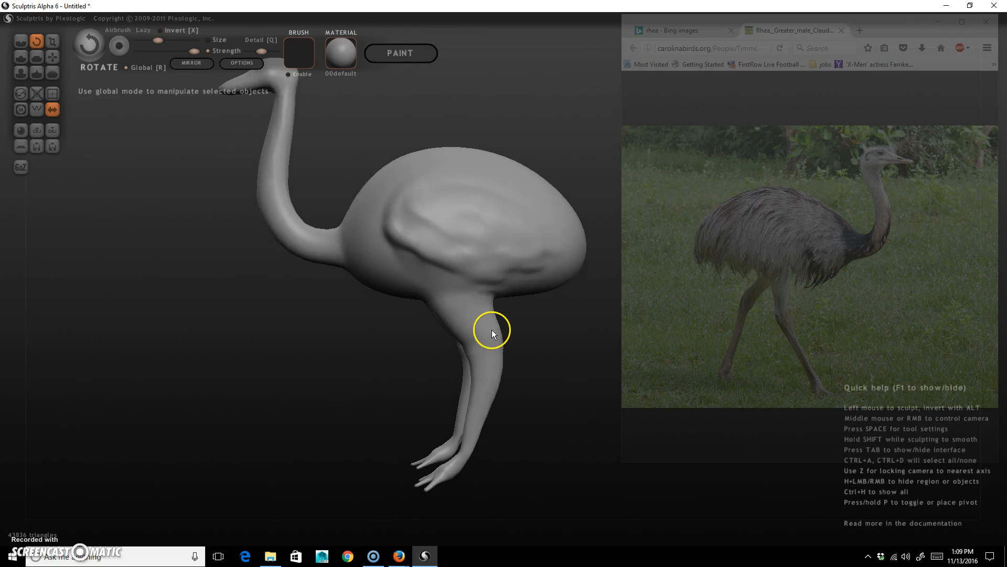
Pull the backs of the thighs forward and the knee joints backward with the Grab brush to bend the legs.
{"action": "left_click", "coordinate": [50, 56]}
{"action": "left_click", "coordinate": [137, 63]}
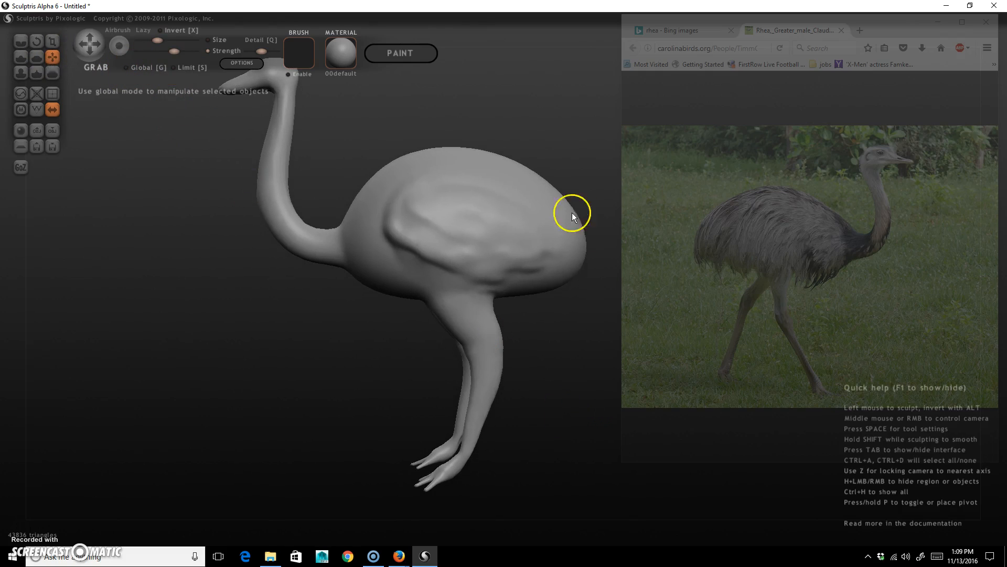
{"action": "key", "text": "space"}
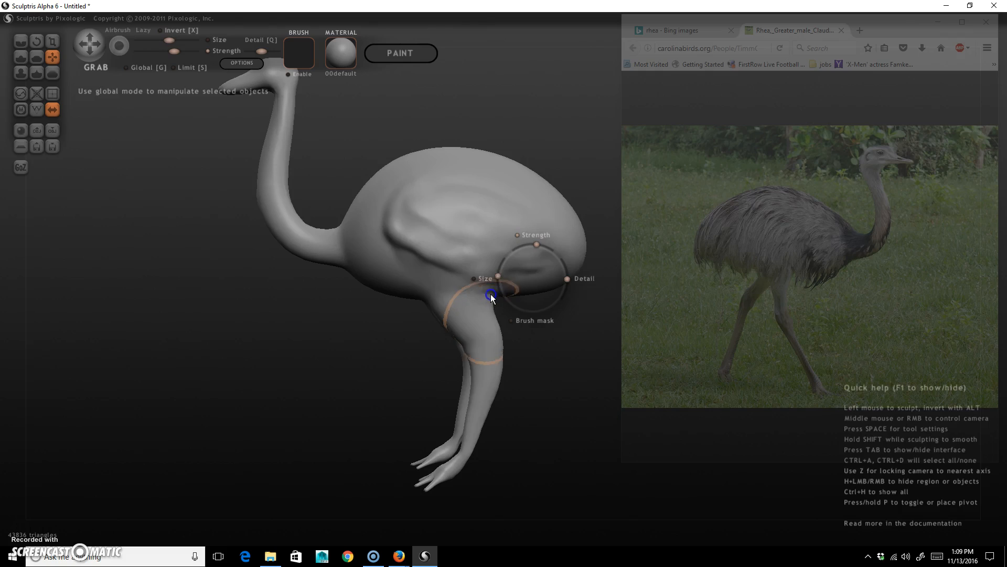
{"action": "left_click_drag", "start_coordinate": [487, 310], "coordinate": [483, 315]}
{"action": "mouse_move", "coordinate": [500, 352]}
{"action": "left_mouse_down"}
{"action": "mouse_move", "coordinate": [490, 337]}
{"action": "mouse_move", "coordinate": [498, 346]}
{"action": "left_mouse_up"}
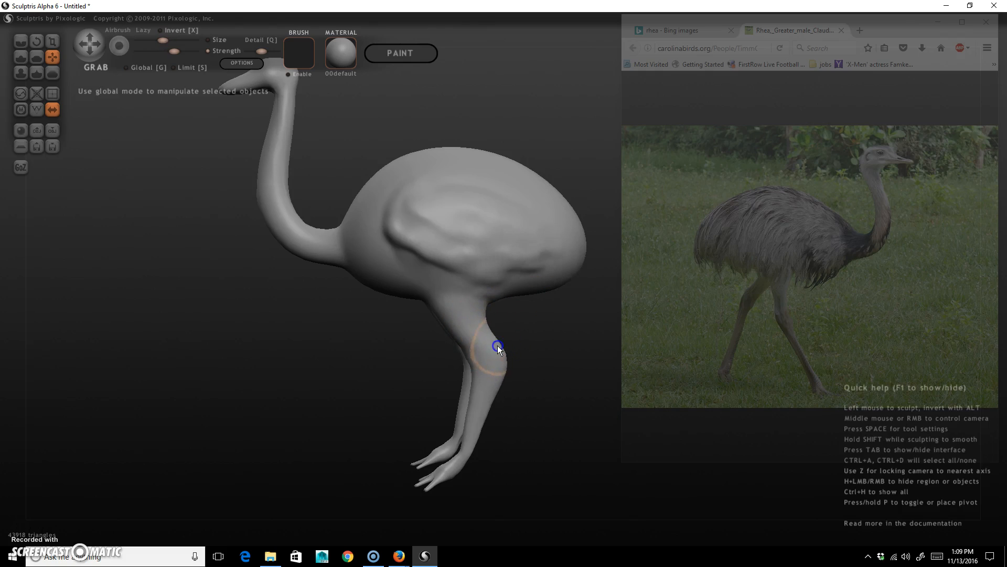
Adjust the Grab brush size and reshape the fronts and backs of the lower legs below the bent joints.
{"action": "key", "text": "space"}
{"action": "mouse_move", "coordinate": [480, 359]}
{"action": "left_mouse_down"}
{"action": "mouse_move", "coordinate": [479, 374]}
{"action": "mouse_move", "coordinate": [470, 346]}
{"action": "mouse_move", "coordinate": [515, 400]}
{"action": "left_mouse_up"}
{"action": "left_click", "coordinate": [477, 363]}
{"action": "mouse_move", "coordinate": [506, 453]}
{"action": "left_mouse_down"}
{"action": "mouse_move", "coordinate": [491, 435]}
{"action": "mouse_move", "coordinate": [510, 440]}
{"action": "left_mouse_up"}
{"action": "right_click_drag", "start_coordinate": [464, 447], "coordinate": [342, 463]}
Build up the backs of the lower legs and the knee joints with the Draw brush.
{"action": "left_click", "coordinate": [24, 55]}
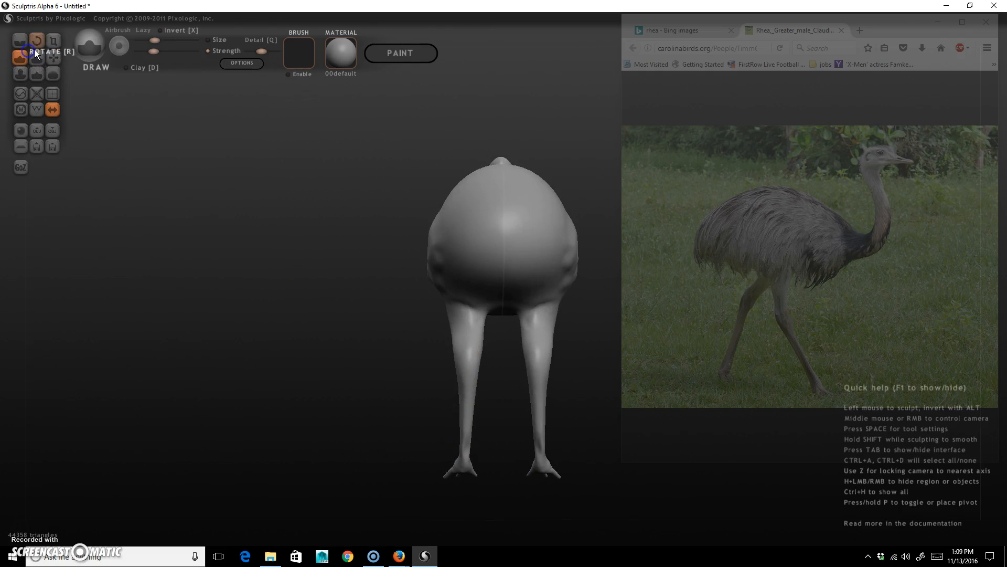
{"action": "left_click", "coordinate": [466, 437]}
{"action": "mouse_move", "coordinate": [467, 437]}
{"action": "left_mouse_down"}
{"action": "mouse_move", "coordinate": [467, 450]}
{"action": "mouse_move", "coordinate": [474, 374]}
{"action": "left_mouse_up"}
{"action": "right_click_drag", "start_coordinate": [502, 426], "coordinate": [576, 442]}
{"action": "left_click_drag", "start_coordinate": [458, 359], "coordinate": [476, 389]}
{"action": "mouse_move", "coordinate": [477, 389]}
{"action": "right_mouse_down"}
{"action": "mouse_move", "coordinate": [625, 425]}
{"action": "mouse_move", "coordinate": [571, 390]}
{"action": "mouse_move", "coordinate": [506, 368]}
{"action": "right_mouse_up"}
{"action": "left_click_drag", "start_coordinate": [470, 351], "coordinate": [476, 360]}
{"action": "mouse_move", "coordinate": [564, 414]}
{"action": "right_mouse_down"}
{"action": "mouse_move", "coordinate": [622, 443]}
{"action": "mouse_move", "coordinate": [592, 444]}
{"action": "right_mouse_up"}
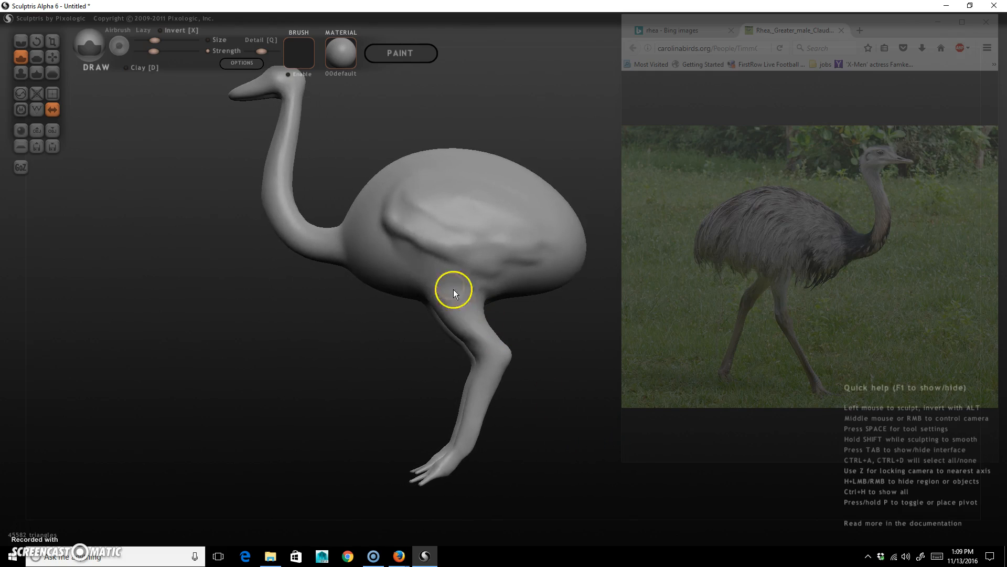
Enlarge the Draw brush and add muscle volume to the upper thighs where they join the body.
{"action": "key", "text": "space"}
{"action": "left_click", "coordinate": [453, 297]}
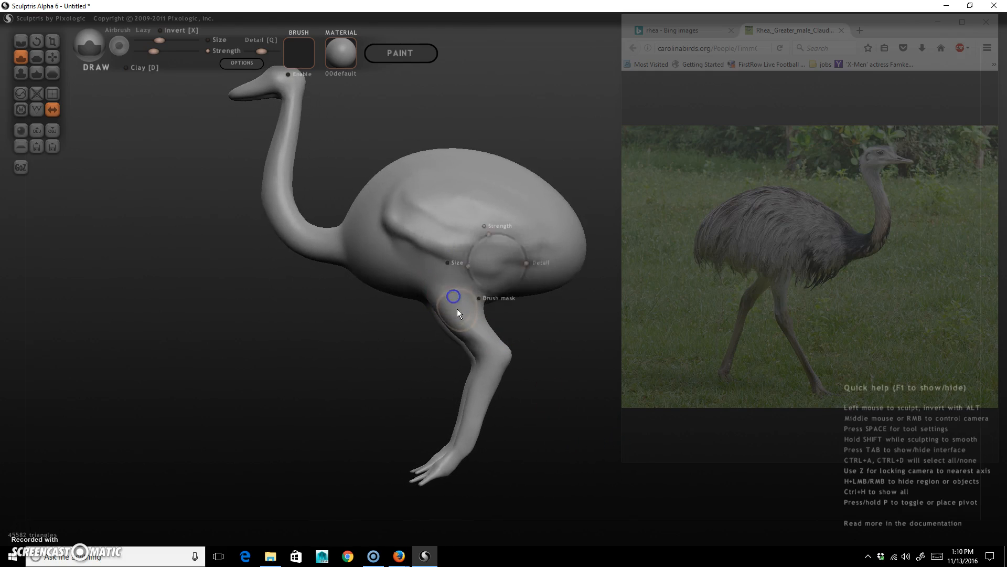
{"action": "left_click_drag", "start_coordinate": [441, 295], "coordinate": [449, 309]}
{"action": "left_click_drag", "start_coordinate": [438, 267], "coordinate": [435, 292]}
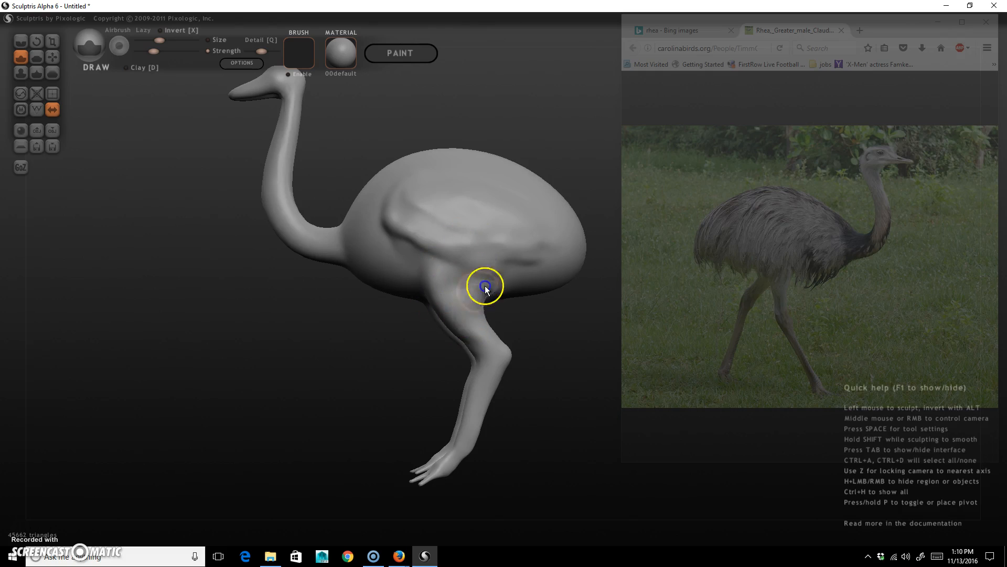
Build up the wing surfaces and extend the rear of the body into a pointed tail with the Draw brush.
{"action": "right_click_drag", "start_coordinate": [561, 411], "coordinate": [531, 425]}
{"action": "mouse_move", "coordinate": [387, 228]}
{"action": "left_mouse_down"}
{"action": "mouse_move", "coordinate": [439, 266]}
{"action": "mouse_move", "coordinate": [495, 262]}
{"action": "left_mouse_up"}
{"action": "mouse_move", "coordinate": [524, 410]}
{"action": "right_mouse_down"}
{"action": "mouse_move", "coordinate": [533, 447]}
{"action": "mouse_move", "coordinate": [600, 456]}
{"action": "mouse_move", "coordinate": [515, 428]}
{"action": "mouse_move", "coordinate": [529, 337]}
{"action": "right_mouse_up"}
{"action": "mouse_move", "coordinate": [546, 251]}
{"action": "left_mouse_down"}
{"action": "mouse_move", "coordinate": [542, 263]}
{"action": "mouse_move", "coordinate": [501, 258]}
{"action": "mouse_move", "coordinate": [562, 231]}
{"action": "left_mouse_up"}
{"action": "right_click_drag", "start_coordinate": [562, 231], "coordinate": [545, 386]}
{"action": "mouse_move", "coordinate": [545, 249]}
{"action": "left_mouse_down"}
{"action": "mouse_move", "coordinate": [565, 250]}
{"action": "mouse_move", "coordinate": [553, 230]}
{"action": "left_mouse_up"}
{"action": "mouse_move", "coordinate": [553, 229]}
{"action": "right_mouse_down"}
{"action": "mouse_move", "coordinate": [592, 451]}
{"action": "mouse_move", "coordinate": [669, 450]}
{"action": "mouse_move", "coordinate": [576, 443]}
{"action": "mouse_move", "coordinate": [522, 423]}
{"action": "right_mouse_up"}
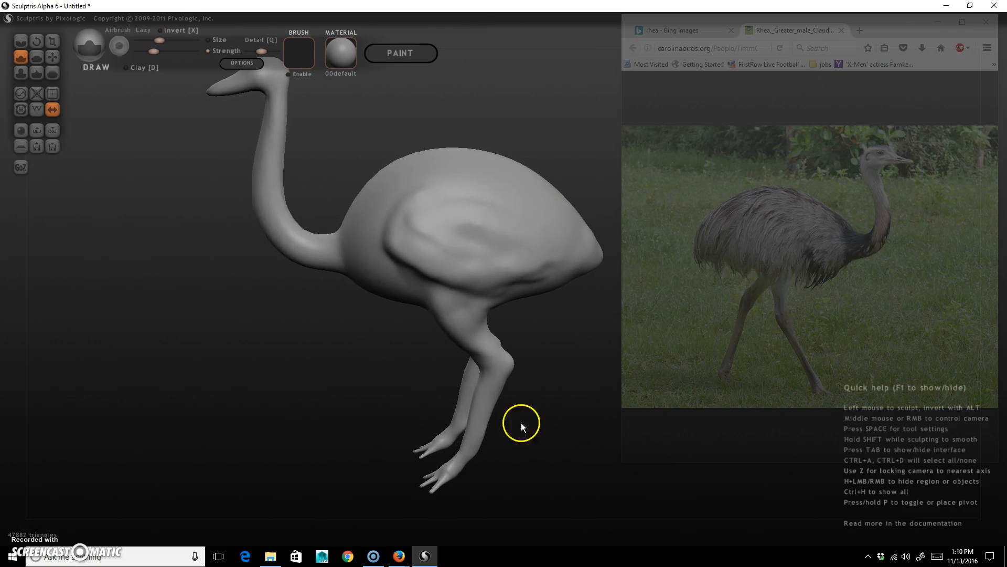
Shape the head and the upper neck with the Draw brush.
{"action": "key", "text": "space"}
{"action": "right_click_drag", "start_coordinate": [208, 246], "coordinate": [244, 386], "text": "alt"}
{"action": "right_click_drag", "start_coordinate": [214, 309], "coordinate": [366, 274]}
{"action": "mouse_move", "coordinate": [287, 207]}
{"action": "left_mouse_down"}
{"action": "mouse_move", "coordinate": [268, 238]}
{"action": "mouse_move", "coordinate": [272, 272]}
{"action": "mouse_move", "coordinate": [288, 251]}
{"action": "mouse_move", "coordinate": [283, 262]}
{"action": "left_mouse_up"}
{"action": "right_click_drag", "start_coordinate": [342, 272], "coordinate": [363, 266]}
{"action": "right_click_drag", "start_coordinate": [293, 224], "coordinate": [336, 151]}
{"action": "left_click_drag", "start_coordinate": [335, 151], "coordinate": [332, 148]}
{"action": "left_click_drag", "start_coordinate": [338, 187], "coordinate": [342, 198]}
{"action": "left_click_drag", "start_coordinate": [336, 143], "coordinate": [340, 146]}
Add volume to the sides and crown of the head with Draw strokes.
{"action": "mouse_move", "coordinate": [418, 169]}
{"action": "right_mouse_down"}
{"action": "mouse_move", "coordinate": [398, 240]}
{"action": "mouse_move", "coordinate": [393, 231]}
{"action": "right_mouse_up"}
{"action": "mouse_move", "coordinate": [285, 181]}
{"action": "left_mouse_down"}
{"action": "mouse_move", "coordinate": [325, 182]}
{"action": "mouse_move", "coordinate": [291, 154]}
{"action": "mouse_move", "coordinate": [300, 172]}
{"action": "left_mouse_up"}
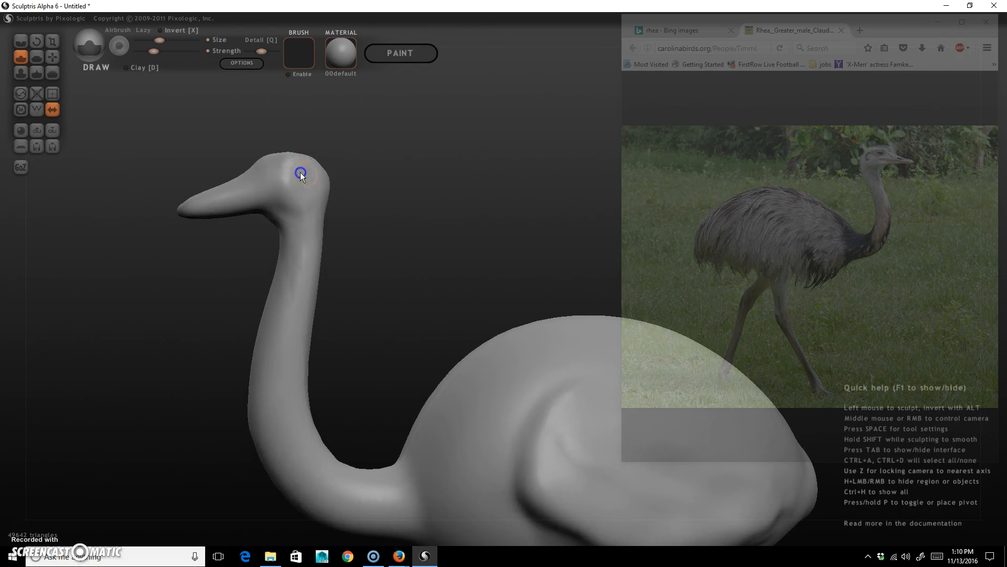
{"action": "right_click_drag", "start_coordinate": [322, 202], "coordinate": [376, 227]}
{"action": "mouse_move", "coordinate": [342, 221]}
{"action": "left_mouse_down"}
{"action": "mouse_move", "coordinate": [351, 182]}
{"action": "mouse_move", "coordinate": [332, 180]}
{"action": "left_mouse_up"}
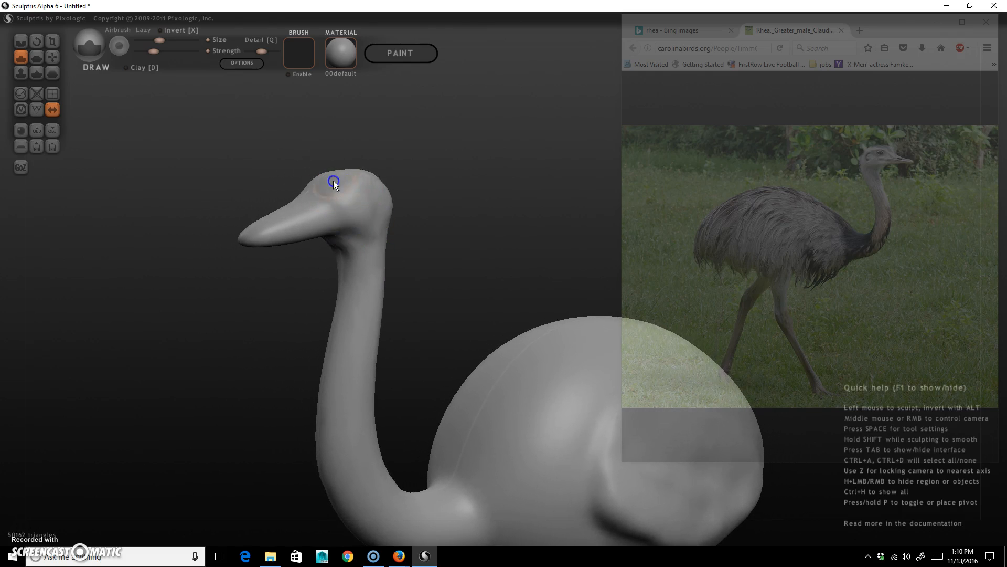
{"action": "right_click_drag", "start_coordinate": [248, 310], "coordinate": [363, 295]}
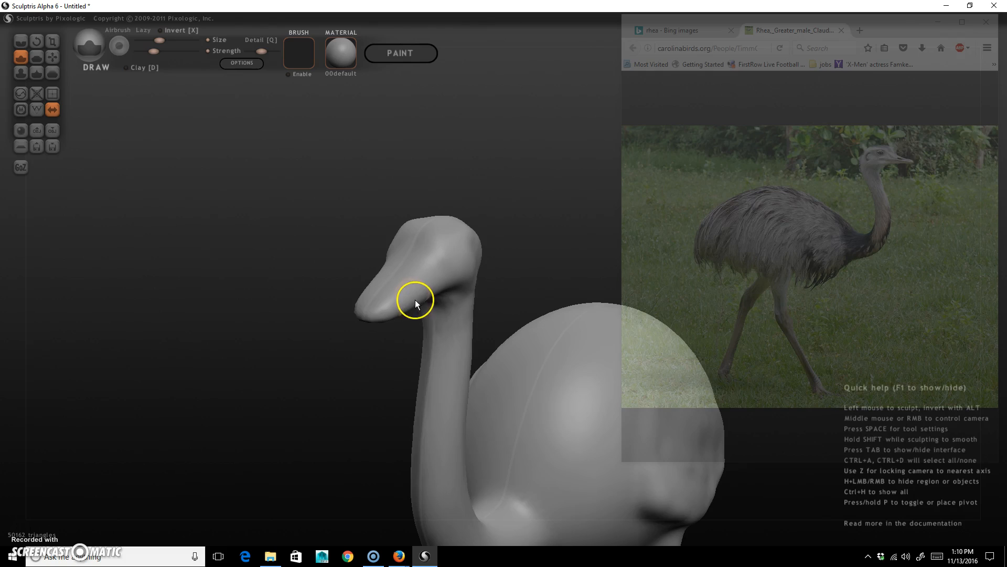
Reduce the Draw brush size and define the beak base, brow and eye area on the head.
{"action": "key", "text": "space"}
{"action": "mouse_move", "coordinate": [416, 295]}
{"action": "left_mouse_down"}
{"action": "mouse_move", "coordinate": [374, 314]}
{"action": "mouse_move", "coordinate": [422, 295]}
{"action": "left_mouse_up"}
{"action": "mouse_move", "coordinate": [408, 246]}
{"action": "left_mouse_down"}
{"action": "mouse_move", "coordinate": [398, 259]}
{"action": "mouse_move", "coordinate": [439, 237]}
{"action": "mouse_move", "coordinate": [418, 231]}
{"action": "mouse_move", "coordinate": [395, 255]}
{"action": "mouse_move", "coordinate": [433, 266]}
{"action": "mouse_move", "coordinate": [423, 246]}
{"action": "mouse_move", "coordinate": [450, 232]}
{"action": "left_mouse_up"}
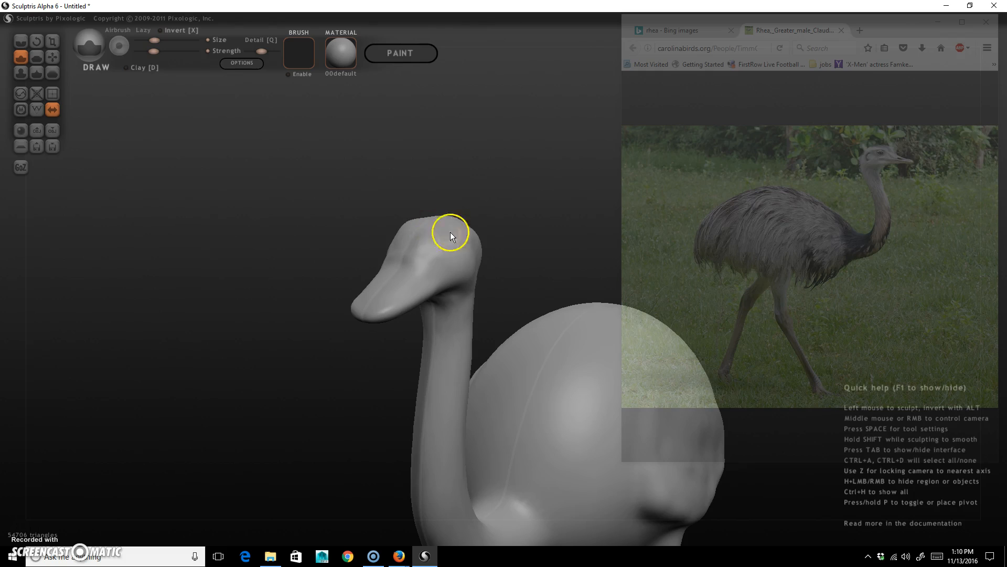
{"action": "right_click_drag", "start_coordinate": [318, 426], "coordinate": [260, 411]}
{"action": "right_click_drag", "start_coordinate": [430, 318], "coordinate": [315, 203]}
{"action": "right_click_drag", "start_coordinate": [412, 449], "coordinate": [399, 419]}
Enlarge the brush and smooth the neck from the head down to the body to slim it.
{"action": "key", "text": "space"}
{"action": "left_click_drag", "start_coordinate": [374, 317], "coordinate": [379, 300]}
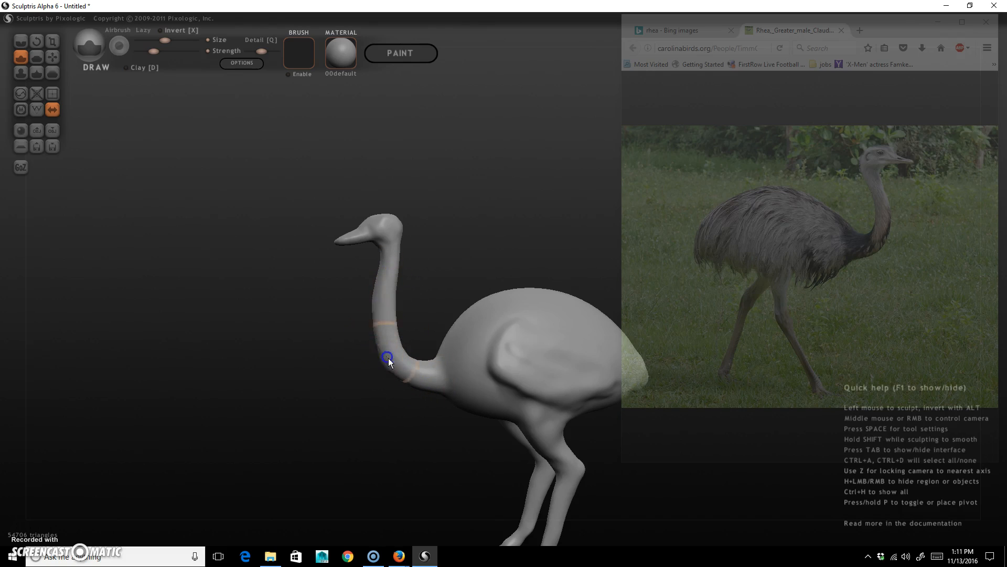
{"action": "mouse_move", "coordinate": [403, 425]}
{"action": "left_mouse_down"}
{"action": "mouse_move", "coordinate": [461, 423]}
{"action": "mouse_move", "coordinate": [327, 427]}
{"action": "mouse_move", "coordinate": [341, 409]}
{"action": "left_mouse_up"}
{"action": "mouse_move", "coordinate": [326, 371]}
{"action": "left_mouse_down"}
{"action": "mouse_move", "coordinate": [416, 367]}
{"action": "mouse_move", "coordinate": [399, 373]}
{"action": "mouse_move", "coordinate": [396, 346]}
{"action": "mouse_move", "coordinate": [324, 373]}
{"action": "mouse_move", "coordinate": [402, 301]}
{"action": "mouse_move", "coordinate": [437, 241]}
{"action": "left_mouse_up"}
{"action": "left_click_drag", "start_coordinate": [395, 404], "coordinate": [472, 471]}
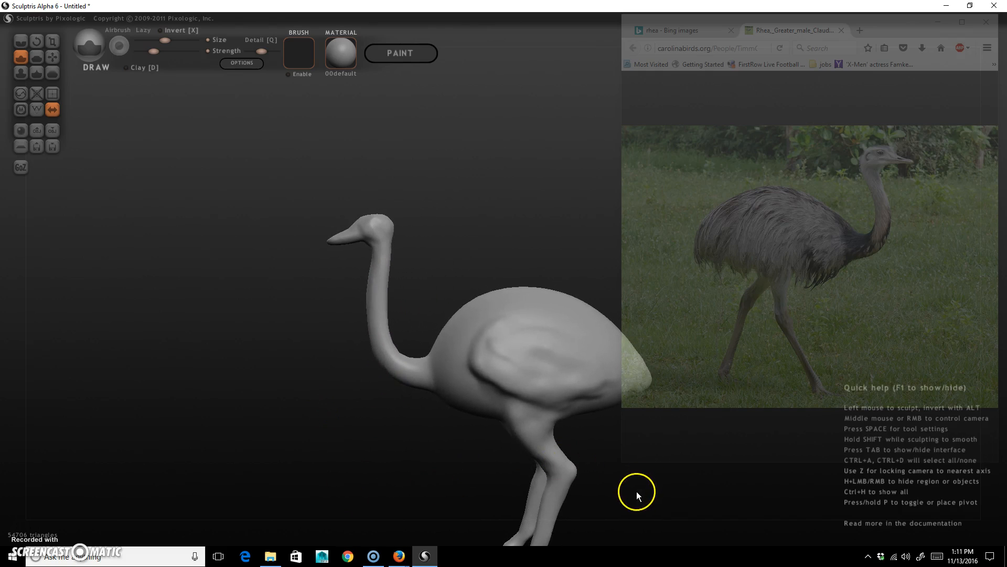
Smooth the ankles and the tops of both feet down to where the toes begin.
{"action": "left_click_drag", "start_coordinate": [637, 496], "coordinate": [502, 416], "text": "alt"}
{"action": "right_click_drag", "start_coordinate": [502, 415], "coordinate": [499, 414]}
{"action": "right_click_drag", "start_coordinate": [495, 432], "coordinate": [466, 427]}
{"action": "right_click_drag", "start_coordinate": [466, 428], "coordinate": [668, 523], "text": "ctrl"}
{"action": "right_click_drag", "start_coordinate": [511, 417], "coordinate": [568, 273], "text": "alt"}
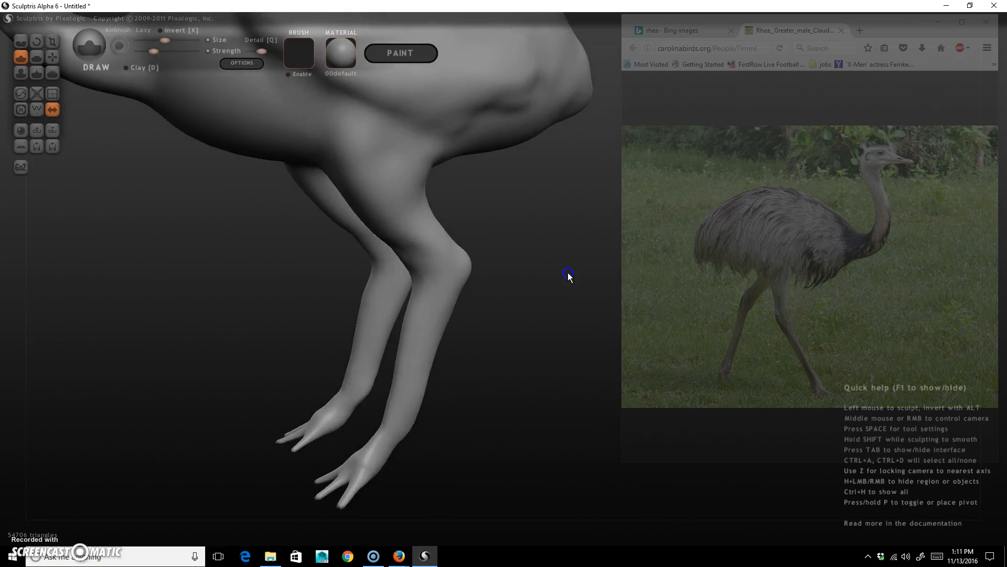
{"action": "right_click_drag", "start_coordinate": [497, 384], "coordinate": [501, 331], "text": "alt"}
{"action": "right_click_drag", "start_coordinate": [470, 411], "coordinate": [566, 410], "text": "alt"}
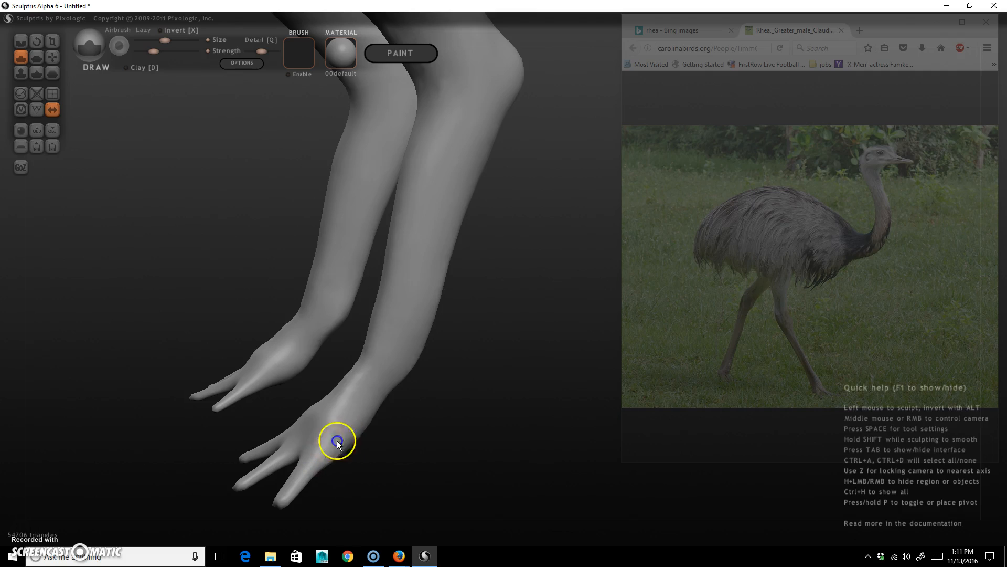
{"action": "left_click_drag", "start_coordinate": [348, 405], "coordinate": [380, 337]}
{"action": "mouse_move", "coordinate": [450, 436]}
{"action": "right_mouse_down"}
{"action": "mouse_move", "coordinate": [402, 440]}
{"action": "mouse_move", "coordinate": [351, 426]}
{"action": "right_mouse_up"}
{"action": "right_click_drag", "start_coordinate": [332, 381], "coordinate": [324, 415]}
{"action": "left_click_drag", "start_coordinate": [322, 388], "coordinate": [317, 395]}
{"action": "right_click_drag", "start_coordinate": [277, 455], "coordinate": [414, 418]}
{"action": "left_click_drag", "start_coordinate": [387, 350], "coordinate": [351, 414]}
{"action": "right_click_drag", "start_coordinate": [373, 469], "coordinate": [370, 361]}
{"action": "left_click_drag", "start_coordinate": [370, 361], "coordinate": [374, 352]}
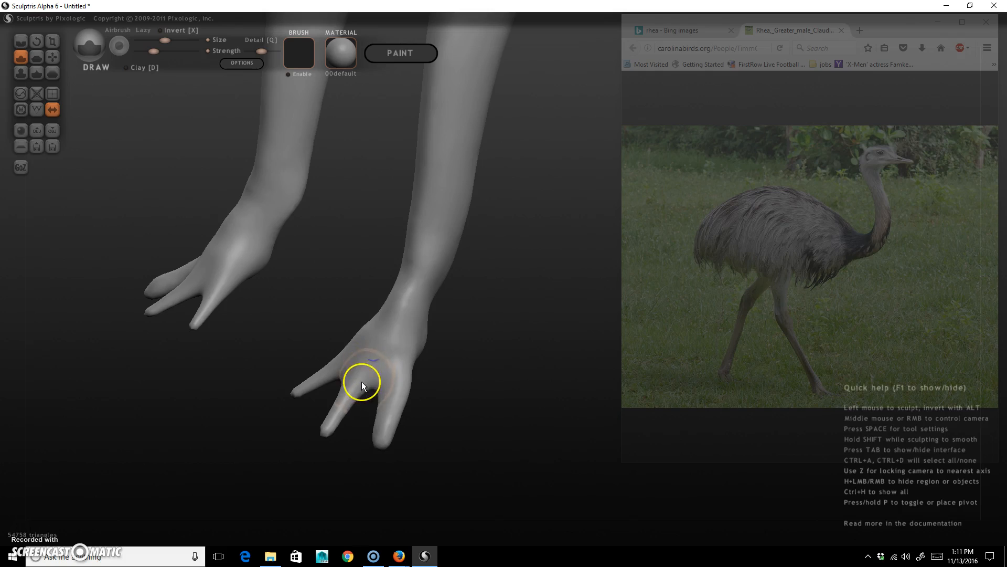
Reduce the Draw brush size and thicken the individual toes of both feet.
{"action": "key", "text": "space"}
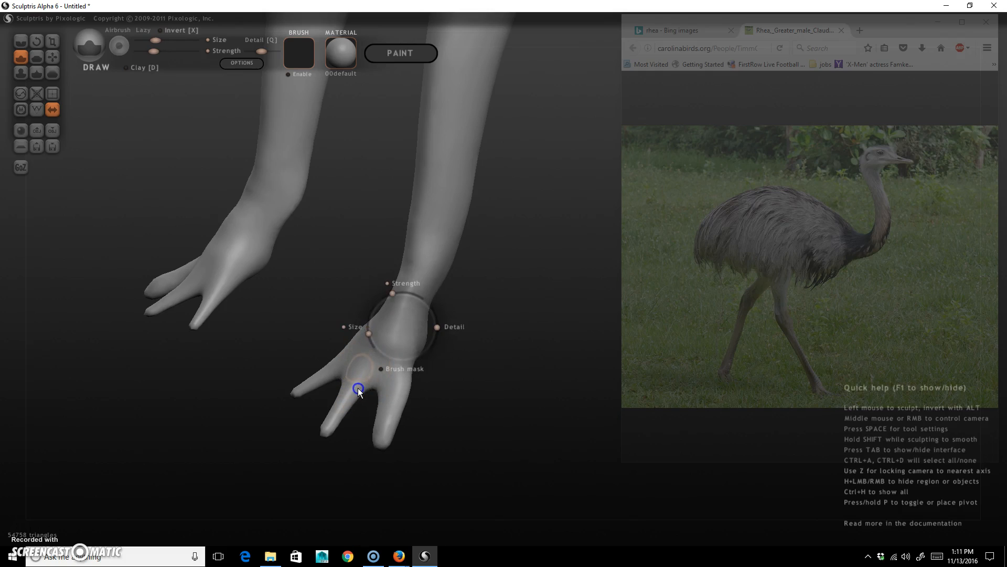
{"action": "mouse_move", "coordinate": [328, 425]}
{"action": "left_mouse_down"}
{"action": "mouse_move", "coordinate": [352, 383]}
{"action": "mouse_move", "coordinate": [347, 417]}
{"action": "left_mouse_up"}
{"action": "right_click_drag", "start_coordinate": [353, 426], "coordinate": [415, 447]}
{"action": "mouse_move", "coordinate": [412, 436]}
{"action": "left_mouse_down"}
{"action": "mouse_move", "coordinate": [414, 419]}
{"action": "mouse_move", "coordinate": [407, 439]}
{"action": "mouse_move", "coordinate": [439, 427]}
{"action": "left_mouse_up"}
{"action": "left_click_drag", "start_coordinate": [419, 391], "coordinate": [428, 305]}
{"action": "right_click_drag", "start_coordinate": [514, 442], "coordinate": [601, 437]}
{"action": "mouse_move", "coordinate": [496, 356]}
{"action": "left_mouse_down"}
{"action": "mouse_move", "coordinate": [488, 448]}
{"action": "mouse_move", "coordinate": [476, 474]}
{"action": "mouse_move", "coordinate": [467, 436]}
{"action": "mouse_move", "coordinate": [479, 461]}
{"action": "mouse_move", "coordinate": [472, 479]}
{"action": "mouse_move", "coordinate": [472, 383]}
{"action": "mouse_move", "coordinate": [482, 365]}
{"action": "left_mouse_up"}
{"action": "left_click_drag", "start_coordinate": [482, 444], "coordinate": [486, 385]}
Build up the heels and the undersides of both feet with the Draw brush.
{"action": "mouse_move", "coordinate": [496, 442]}
{"action": "right_mouse_down"}
{"action": "mouse_move", "coordinate": [471, 472]}
{"action": "mouse_move", "coordinate": [477, 466]}
{"action": "right_mouse_up"}
{"action": "left_click_drag", "start_coordinate": [484, 368], "coordinate": [478, 339]}
{"action": "left_click_drag", "start_coordinate": [406, 357], "coordinate": [419, 341]}
{"action": "mouse_move", "coordinate": [476, 432]}
{"action": "right_mouse_down"}
{"action": "mouse_move", "coordinate": [471, 448]}
{"action": "mouse_move", "coordinate": [432, 449]}
{"action": "right_mouse_up"}
{"action": "left_click_drag", "start_coordinate": [412, 352], "coordinate": [422, 312]}
{"action": "right_click_drag", "start_coordinate": [439, 439], "coordinate": [393, 438]}
{"action": "left_click_drag", "start_coordinate": [390, 388], "coordinate": [402, 325]}
{"action": "mouse_move", "coordinate": [421, 337]}
{"action": "right_mouse_down"}
{"action": "mouse_move", "coordinate": [458, 418]}
{"action": "mouse_move", "coordinate": [584, 428]}
{"action": "mouse_move", "coordinate": [491, 425]}
{"action": "right_mouse_up"}
{"action": "mouse_move", "coordinate": [490, 425]}
{"action": "left_mouse_down"}
{"action": "mouse_move", "coordinate": [423, 440]}
{"action": "mouse_move", "coordinate": [446, 417]}
{"action": "mouse_move", "coordinate": [448, 355]}
{"action": "left_mouse_up"}
{"action": "mouse_move", "coordinate": [448, 355]}
{"action": "right_mouse_down"}
{"action": "mouse_move", "coordinate": [459, 490]}
{"action": "mouse_move", "coordinate": [265, 442]}
{"action": "right_mouse_up"}
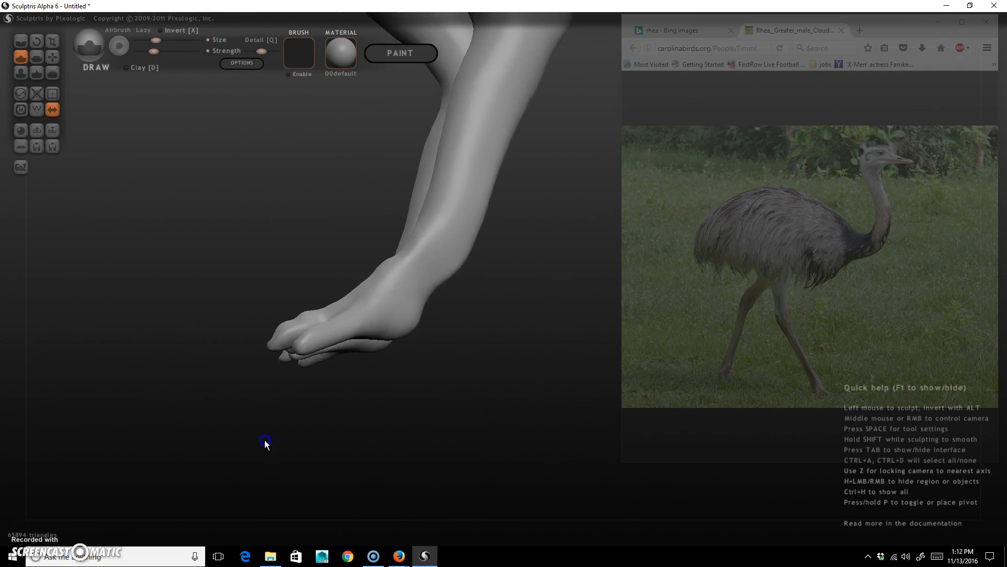
Fill and even out the crease along the soles of both feet.
{"action": "mouse_move", "coordinate": [358, 421]}
{"action": "right_mouse_down"}
{"action": "mouse_move", "coordinate": [344, 456]}
{"action": "mouse_move", "coordinate": [504, 475]}
{"action": "mouse_move", "coordinate": [480, 435]}
{"action": "right_mouse_up"}
{"action": "mouse_move", "coordinate": [480, 434]}
{"action": "left_mouse_down"}
{"action": "mouse_move", "coordinate": [489, 433]}
{"action": "mouse_move", "coordinate": [417, 452]}
{"action": "mouse_move", "coordinate": [426, 447]}
{"action": "left_mouse_up"}
{"action": "mouse_move", "coordinate": [342, 427]}
{"action": "left_mouse_down"}
{"action": "mouse_move", "coordinate": [353, 420]}
{"action": "mouse_move", "coordinate": [348, 432]}
{"action": "left_mouse_up"}
{"action": "right_click_drag", "start_coordinate": [465, 428], "coordinate": [395, 443]}
{"action": "right_click_drag", "start_coordinate": [397, 408], "coordinate": [455, 439]}
Pull the toes of both feet forward with the Grab brush to lengthen and separate them.
{"action": "left_click", "coordinate": [53, 56]}
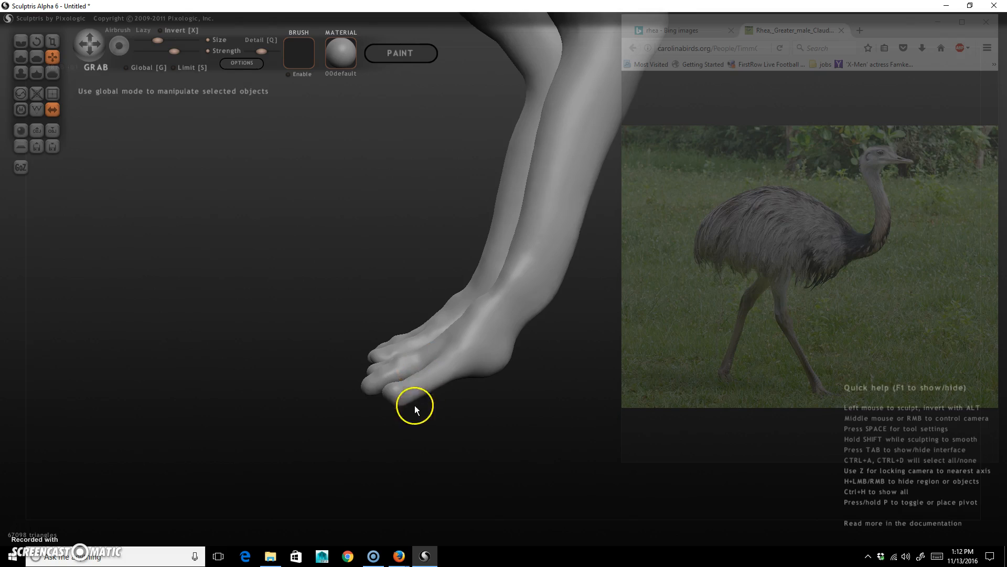
{"action": "left_click_drag", "start_coordinate": [394, 395], "coordinate": [376, 398]}
{"action": "right_click_drag", "start_coordinate": [325, 394], "coordinate": [347, 401]}
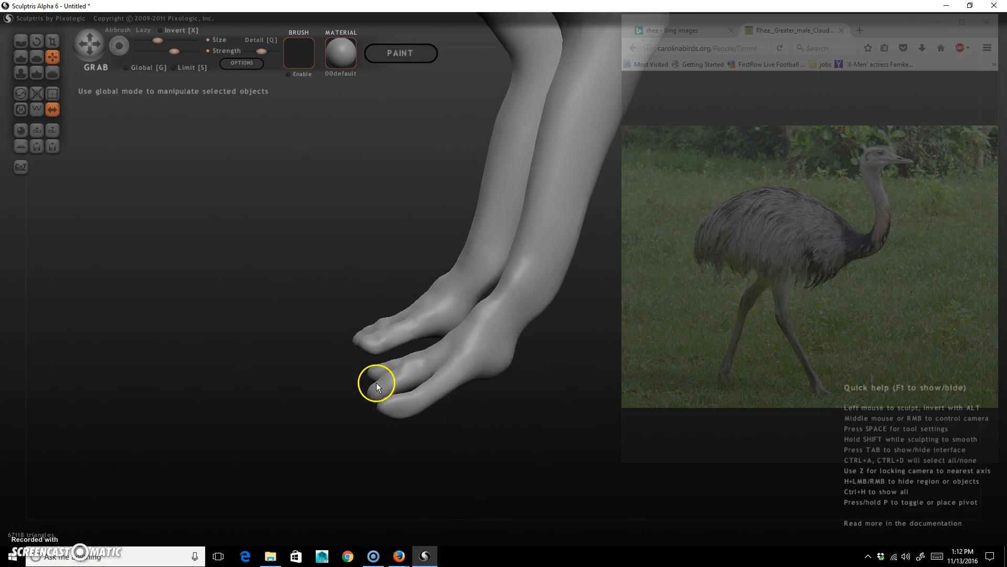
{"action": "mouse_move", "coordinate": [376, 389]}
{"action": "left_mouse_down"}
{"action": "mouse_move", "coordinate": [378, 380]}
{"action": "mouse_move", "coordinate": [370, 392]}
{"action": "left_mouse_up"}
{"action": "right_click_drag", "start_coordinate": [330, 383], "coordinate": [351, 390]}
{"action": "left_click_drag", "start_coordinate": [380, 375], "coordinate": [367, 375]}
Fine-tune the shape and spread of the toes with small Grab adjustments from the front.
{"action": "mouse_move", "coordinate": [335, 404]}
{"action": "right_mouse_down"}
{"action": "mouse_move", "coordinate": [394, 442]}
{"action": "mouse_move", "coordinate": [414, 432]}
{"action": "right_mouse_up"}
{"action": "left_click_drag", "start_coordinate": [518, 450], "coordinate": [518, 460]}
{"action": "right_click_drag", "start_coordinate": [518, 462], "coordinate": [587, 462]}
{"action": "left_click", "coordinate": [503, 386]}
{"action": "left_click_drag", "start_coordinate": [499, 400], "coordinate": [502, 392]}
{"action": "right_click_drag", "start_coordinate": [579, 495], "coordinate": [544, 437]}
{"action": "left_click_drag", "start_coordinate": [544, 439], "coordinate": [543, 382]}
{"action": "right_click_drag", "start_coordinate": [543, 378], "coordinate": [523, 429], "text": "alt"}
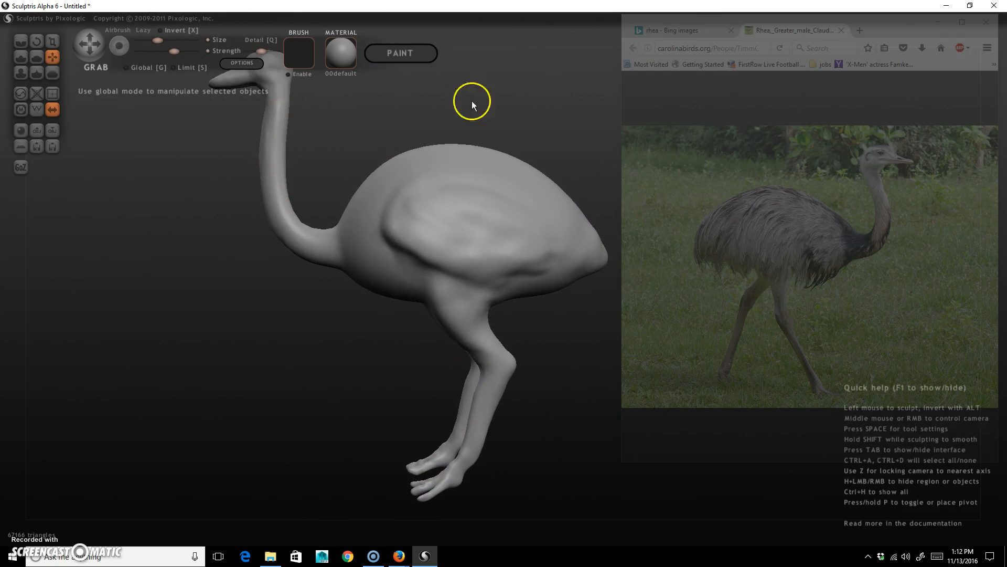